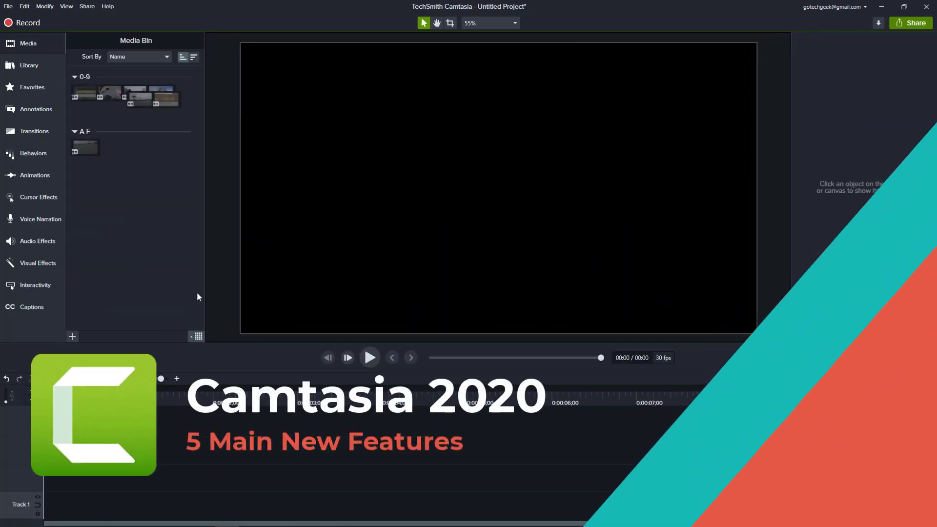
Raise the media bin thumbnail size, then collapse and re-expand the A-F group
click(268, 433)
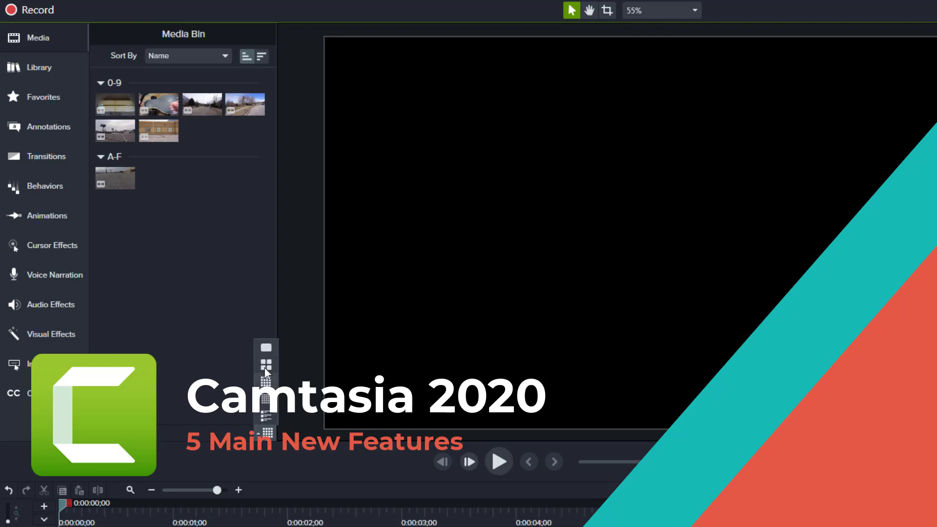
drag(266, 385, 265, 373)
click(101, 298)
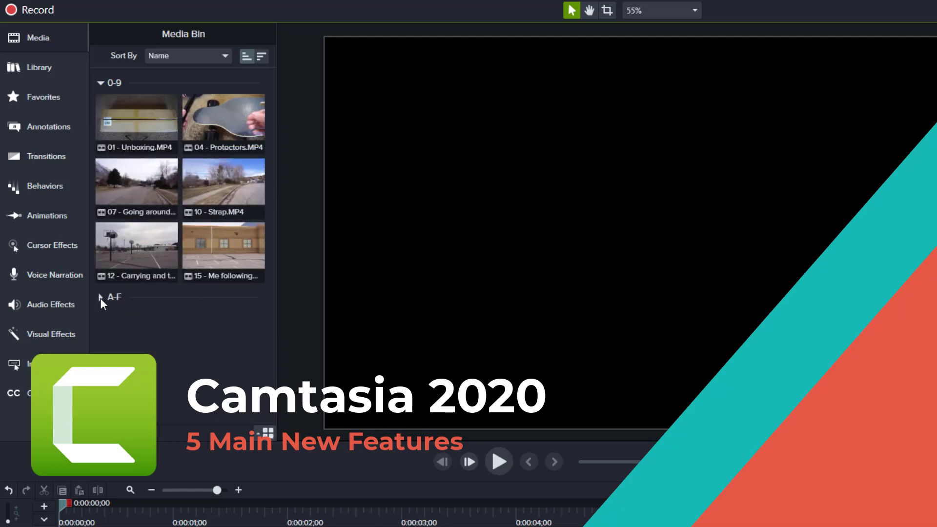
click(101, 298)
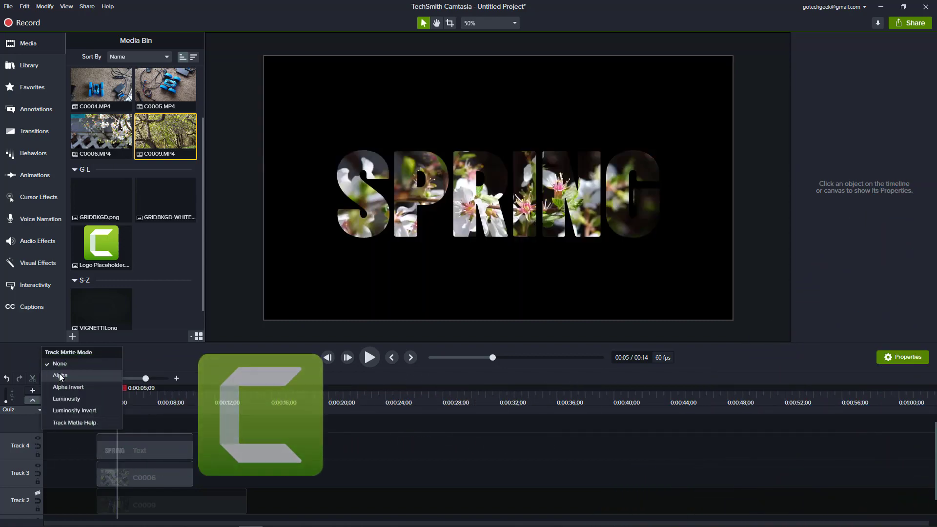
Open Camtasia 2020 from the Start menu search results for 'cam'
click(61, 378)
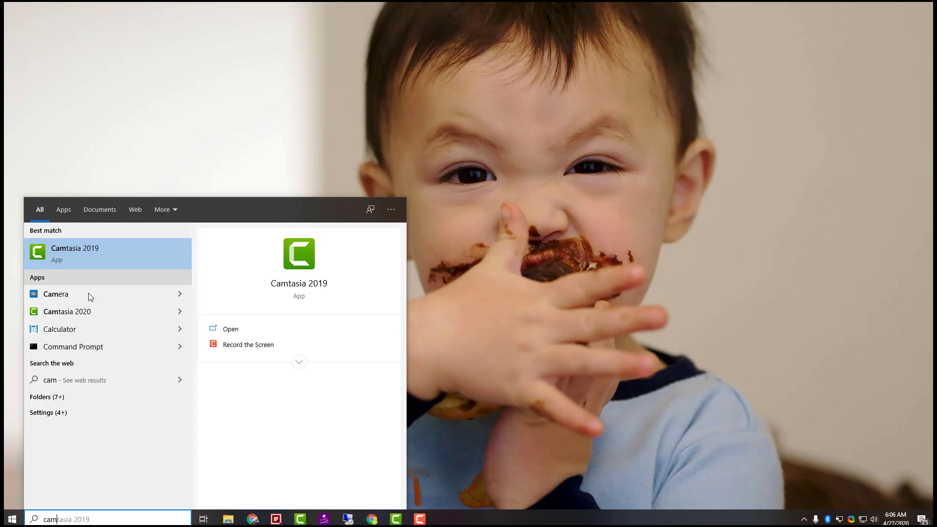
click(94, 317)
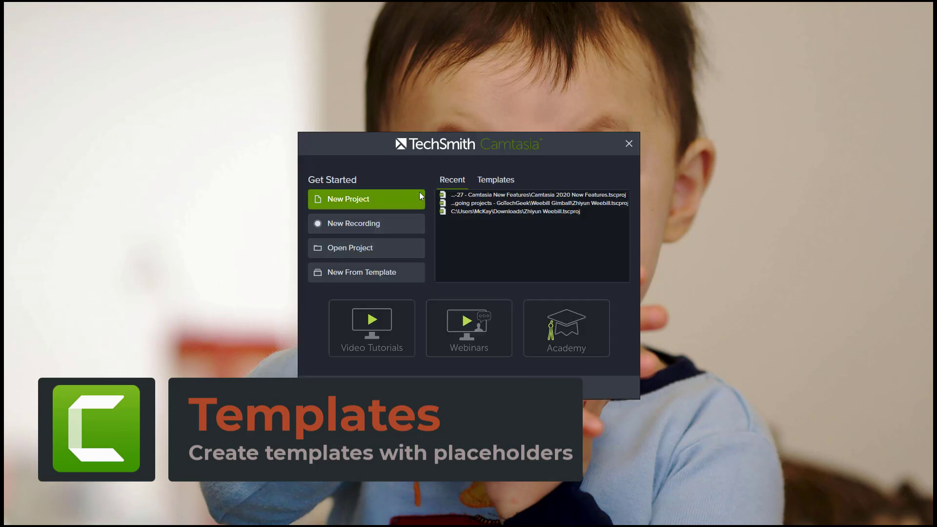
Check the Default Template's options menu, then create a new project from it
click(382, 277)
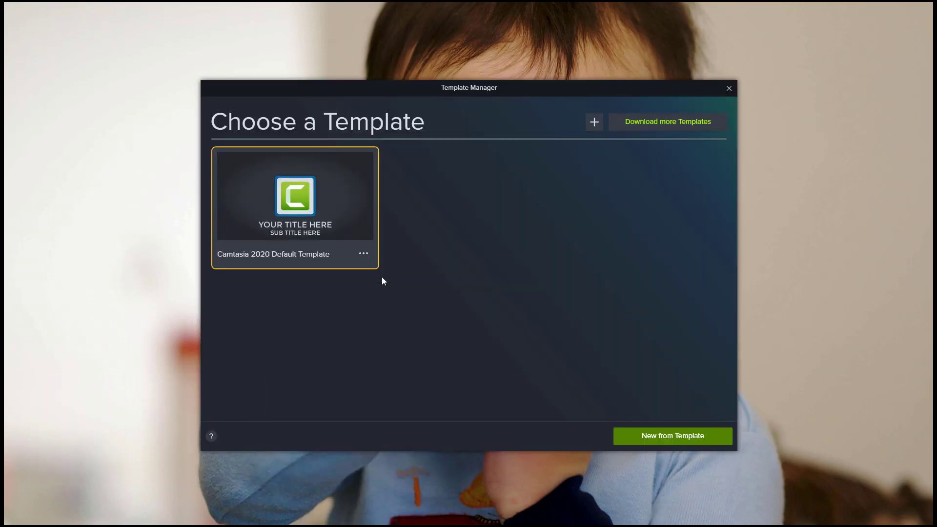
click(364, 254)
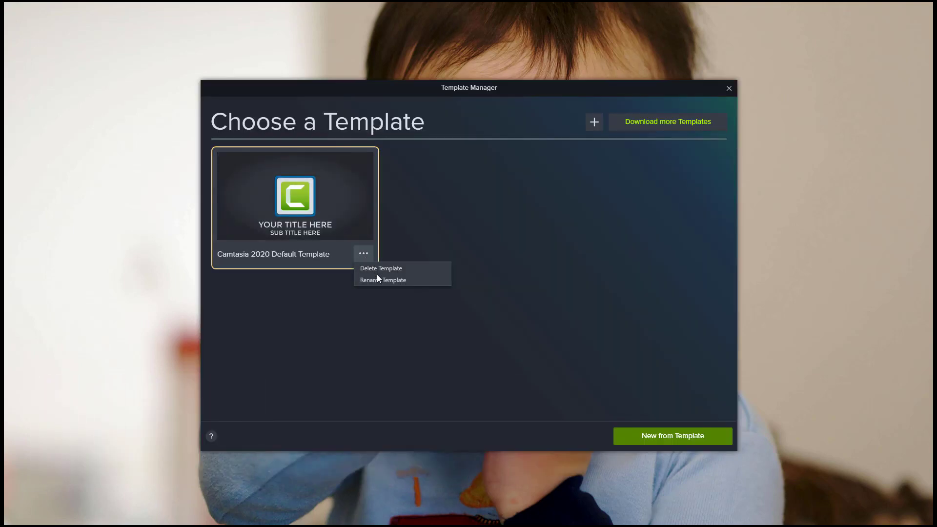
click(494, 198)
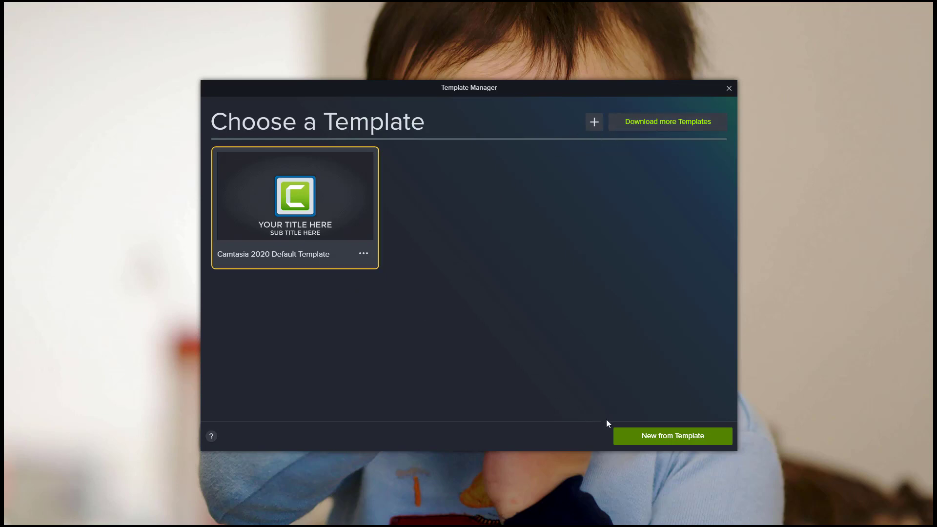
click(639, 438)
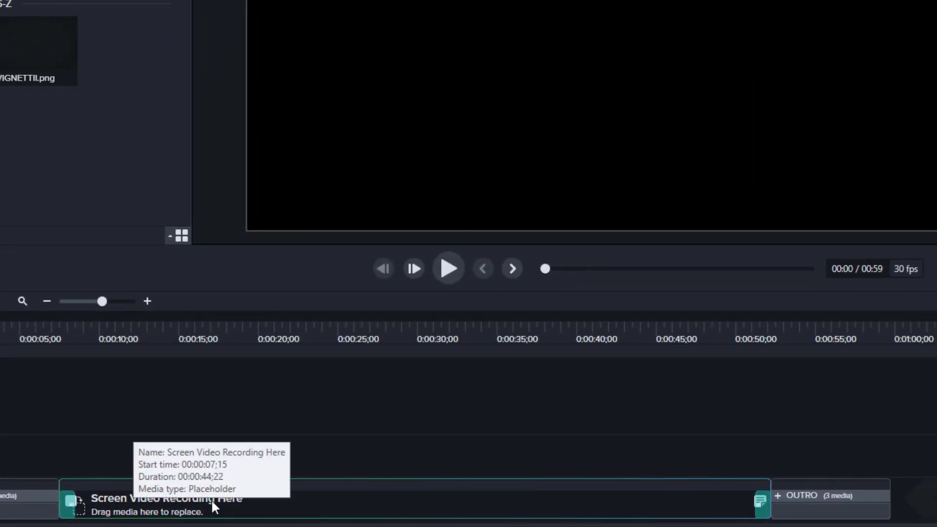
Select the OUTRO clip and scrub the playhead from the opening through to the outro
click(845, 505)
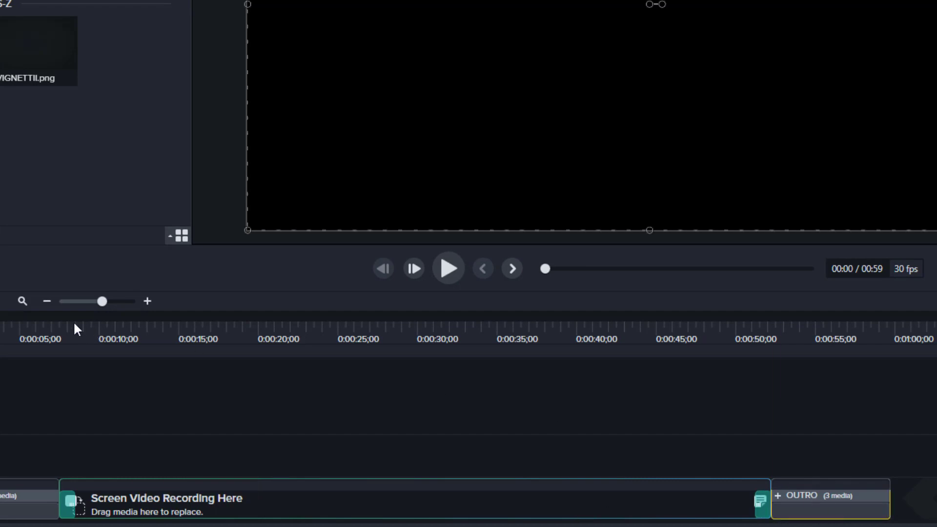
click(16, 320)
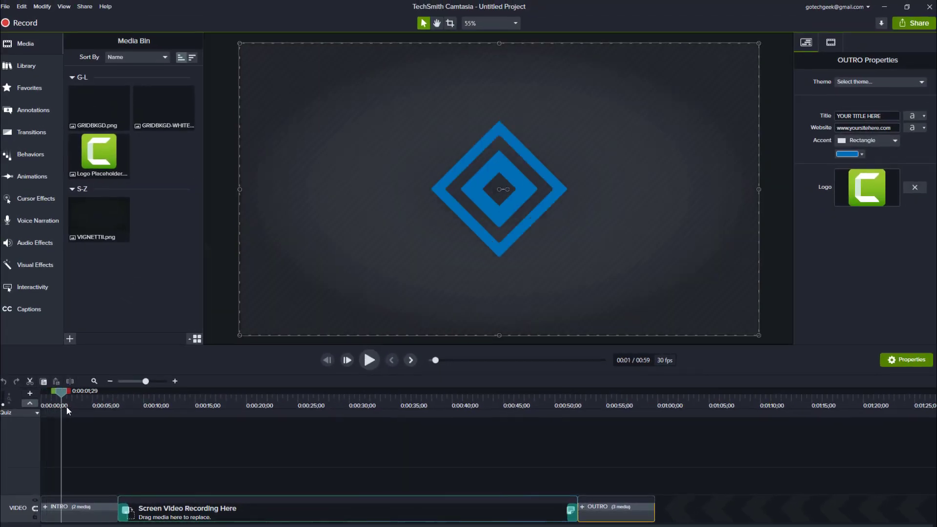
drag(0, 341, 235, 340)
drag(271, 419, 643, 432)
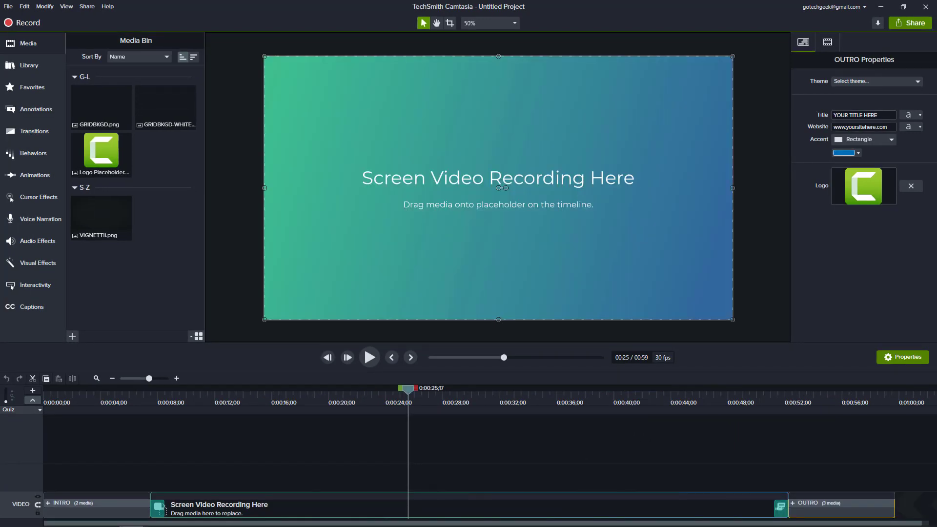
Import clips C0002–C0005, then Ripple Replace the placeholder with C0002, keeping 30 FPS
drag(315, 282, 145, 291)
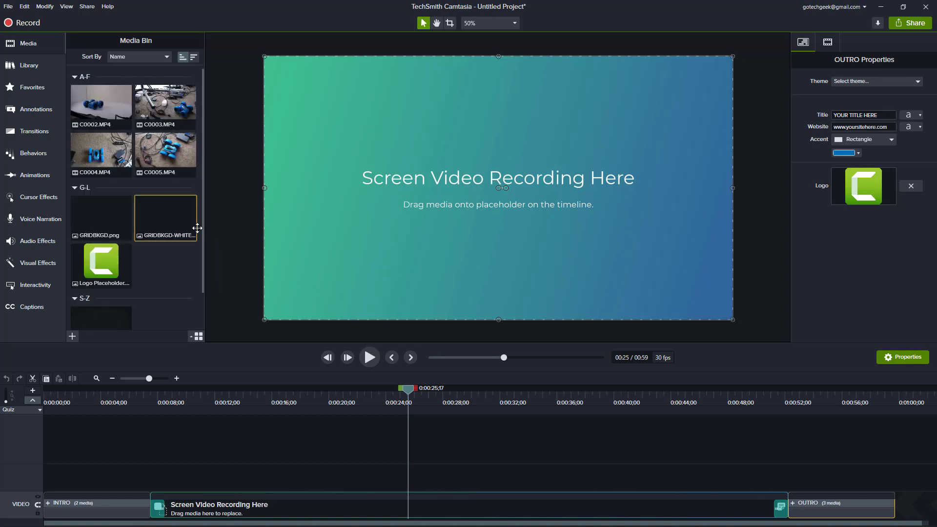
drag(103, 108, 199, 509)
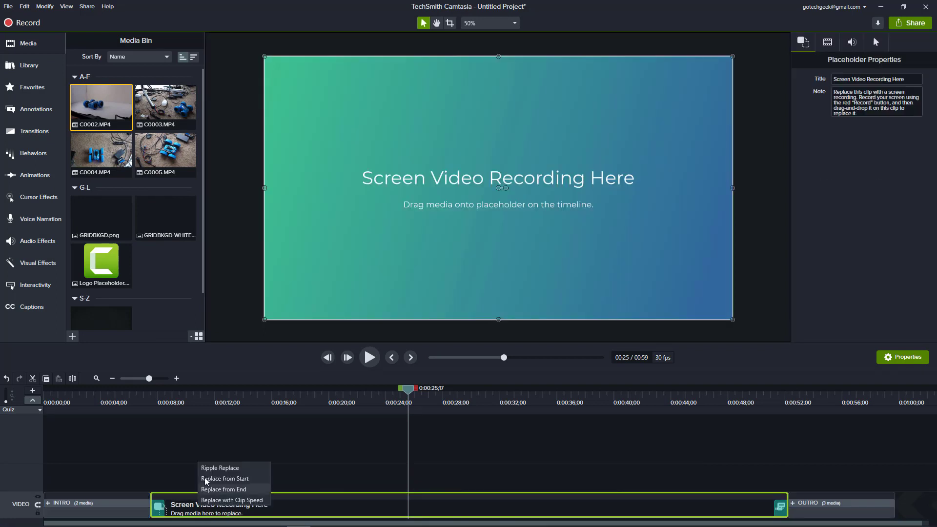
click(225, 470)
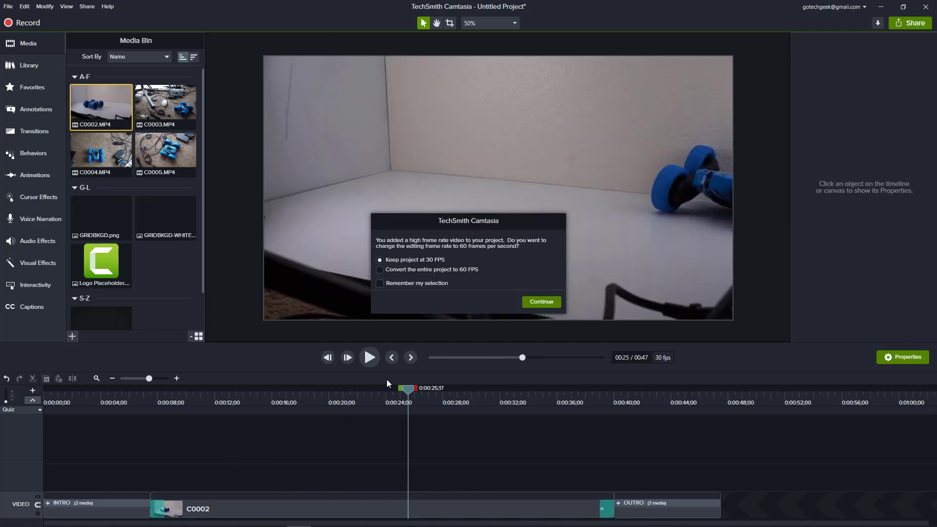
click(541, 301)
click(8, 6)
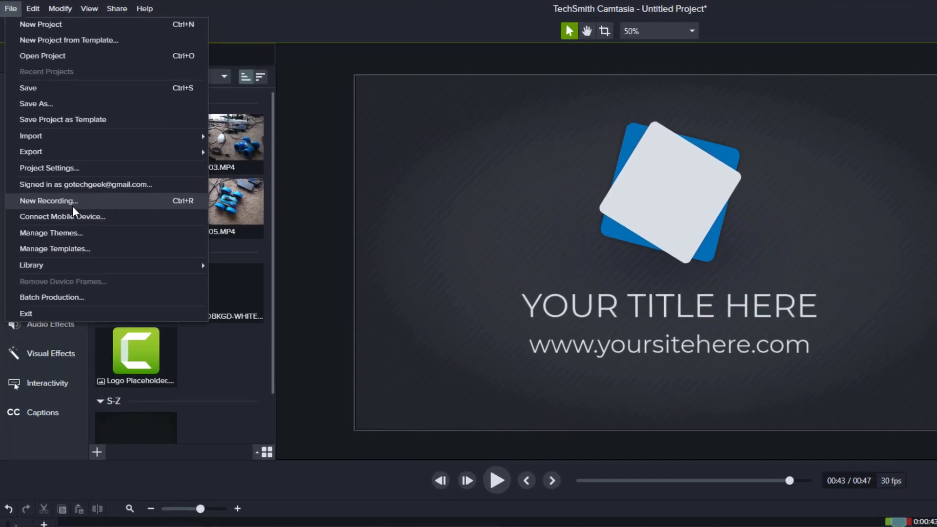
Open File > Export > Package and include the Smooth Text theme
mouse_move(112, 151)
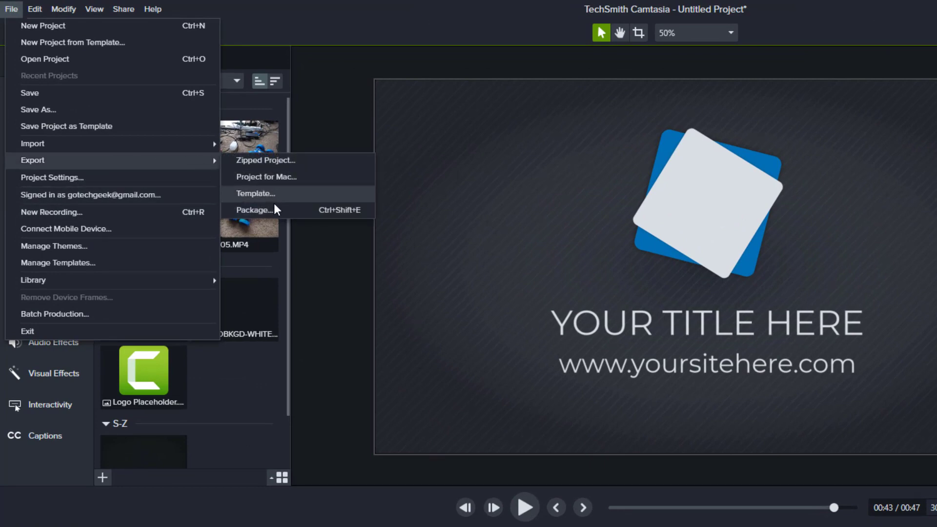
click(277, 210)
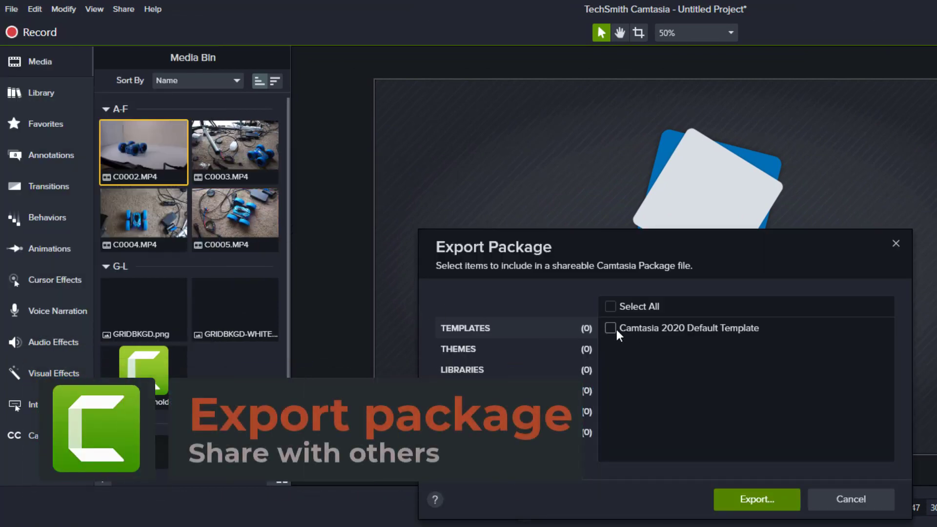
click(503, 351)
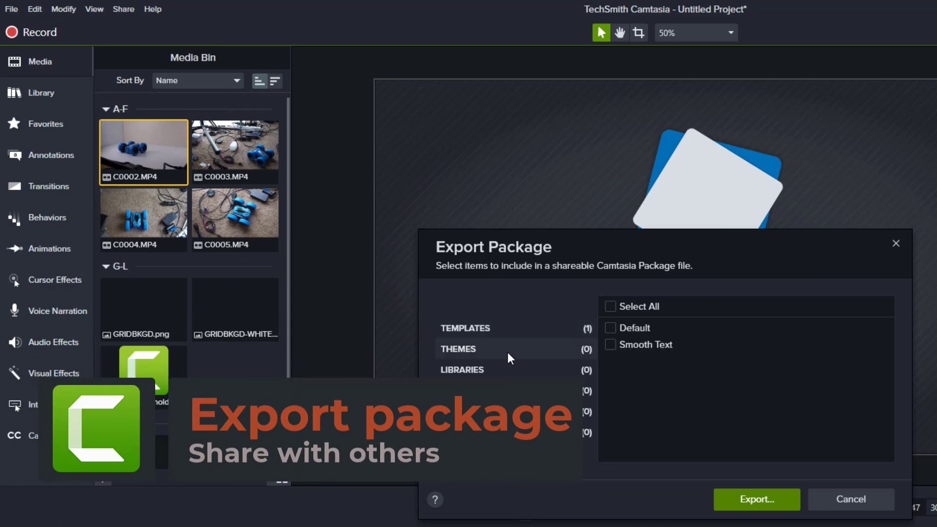
click(611, 345)
Include the electricbox-01 library, a second library, and My Shortcuts in the package
click(521, 372)
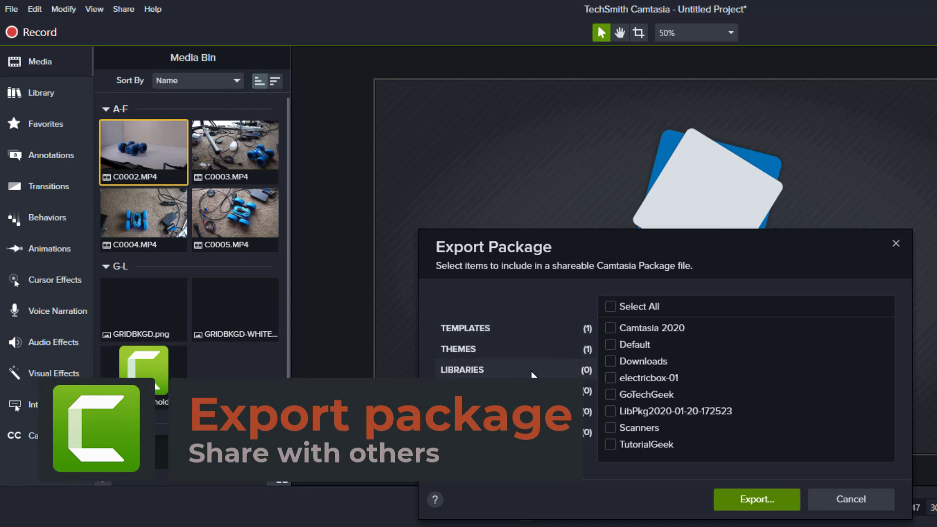
click(610, 378)
click(610, 394)
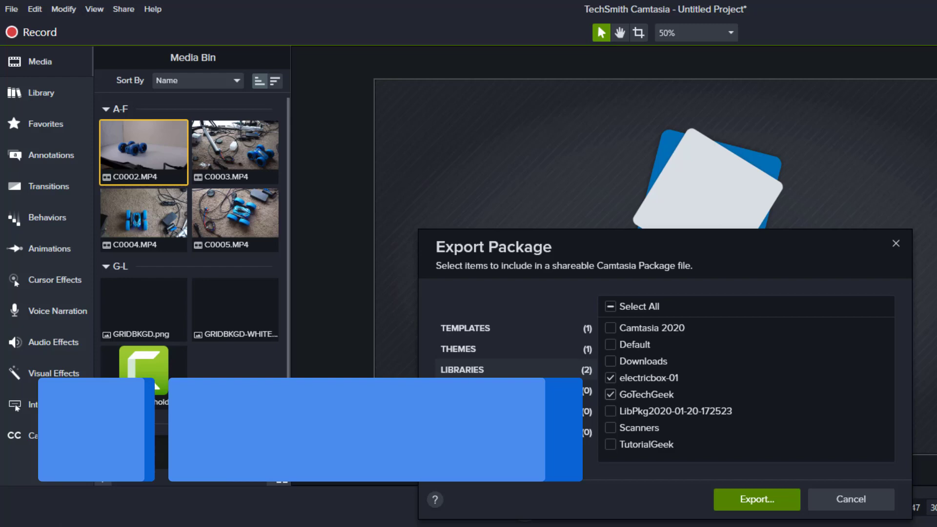
click(510, 399)
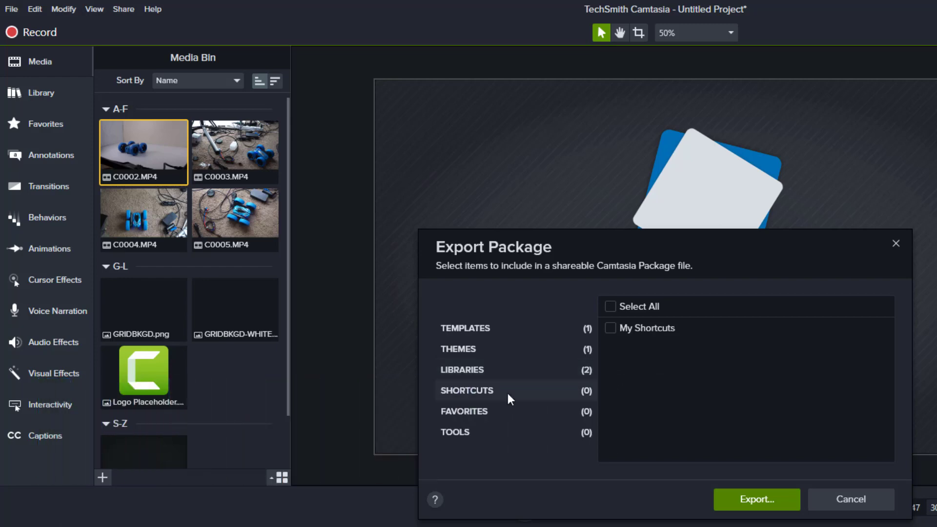
click(609, 328)
Include Custom Tool Presets, click Export, then cancel the package save dialog
click(525, 418)
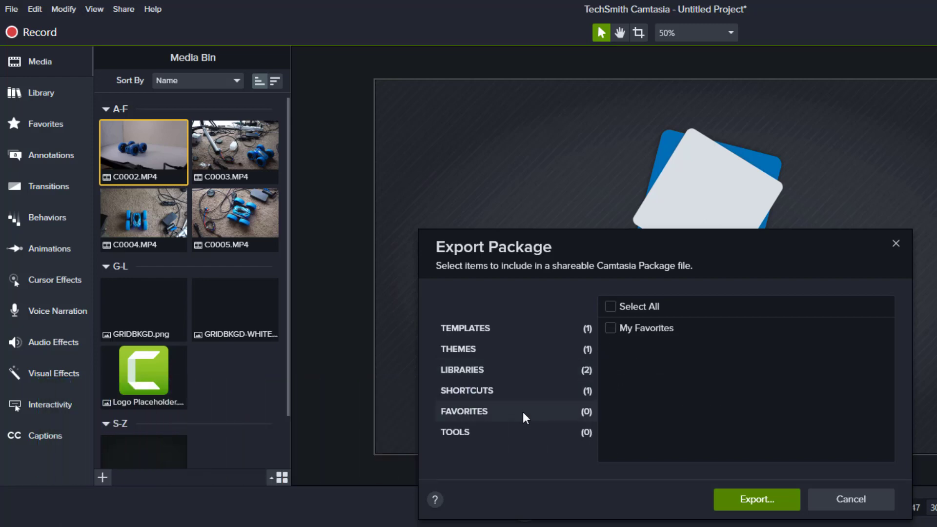
click(512, 435)
click(611, 328)
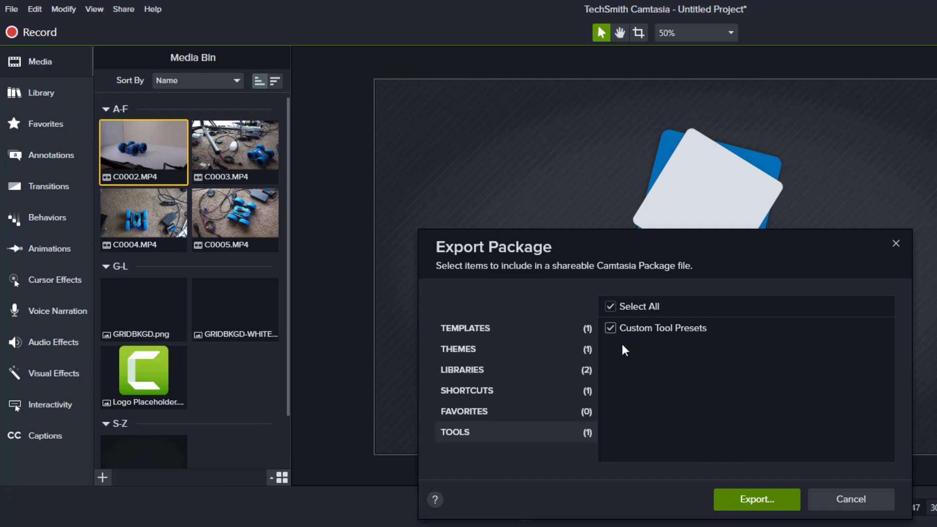
click(759, 500)
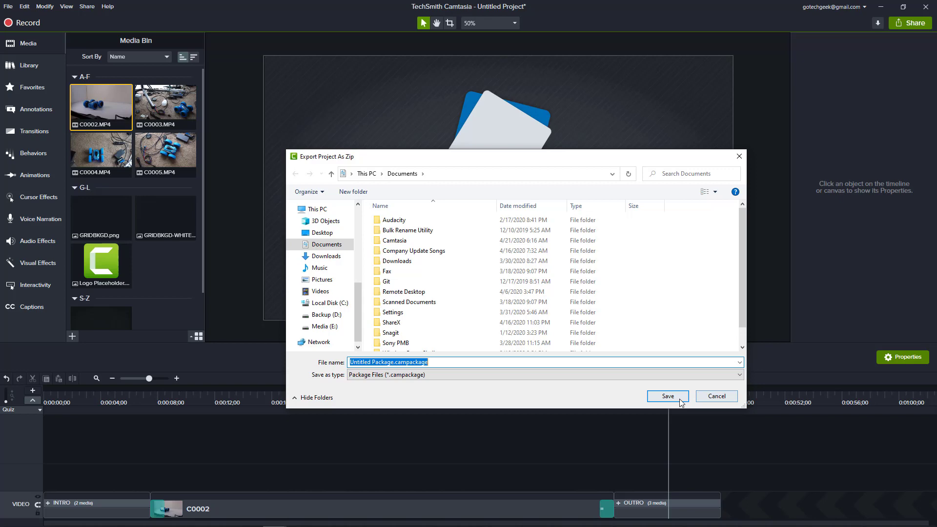
click(716, 397)
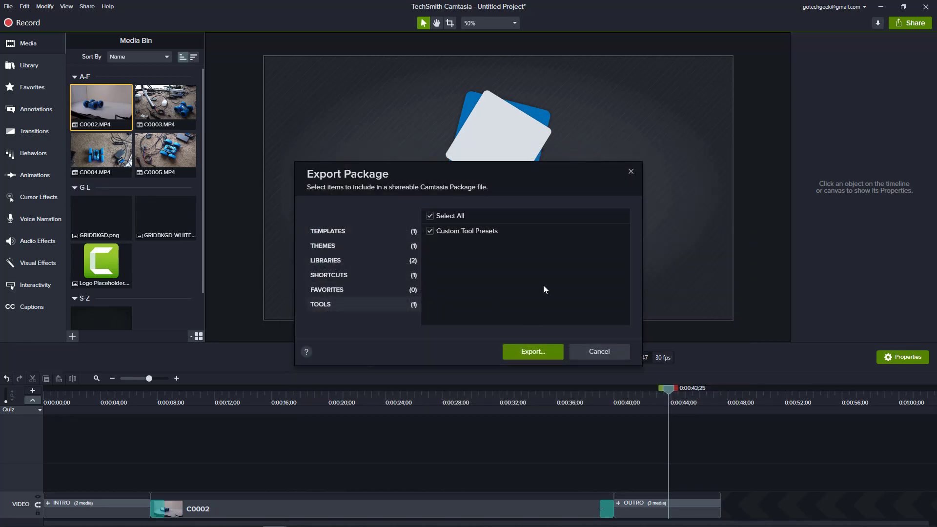
Close the package export, then browse Transitions, Behaviors, and Animations to the animation presets
click(607, 353)
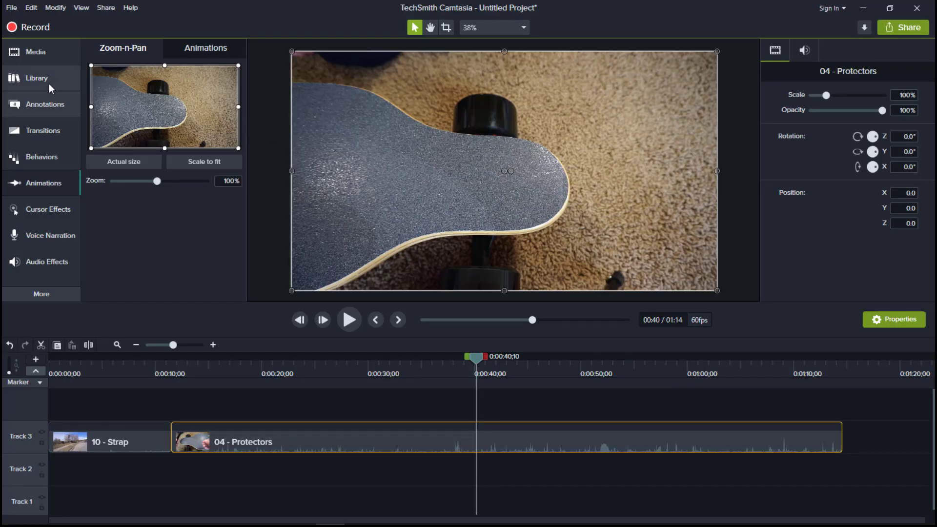
click(45, 109)
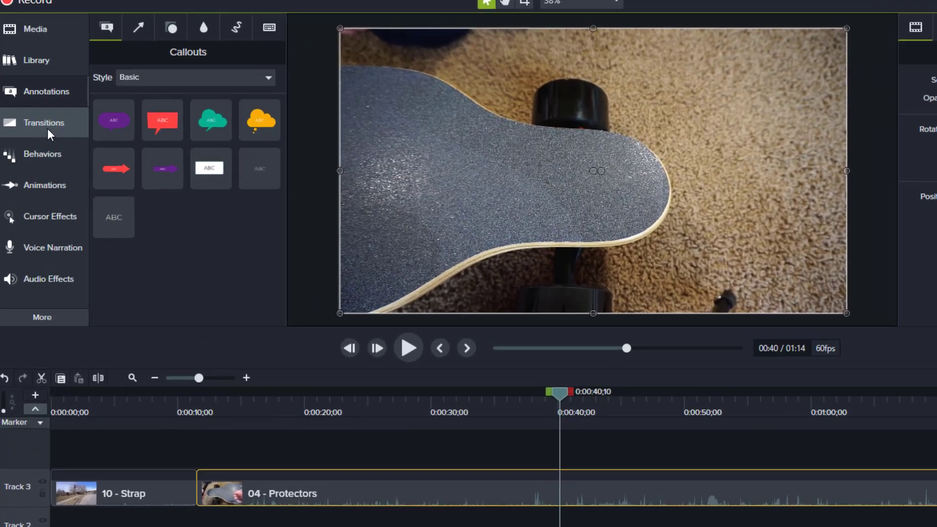
click(47, 135)
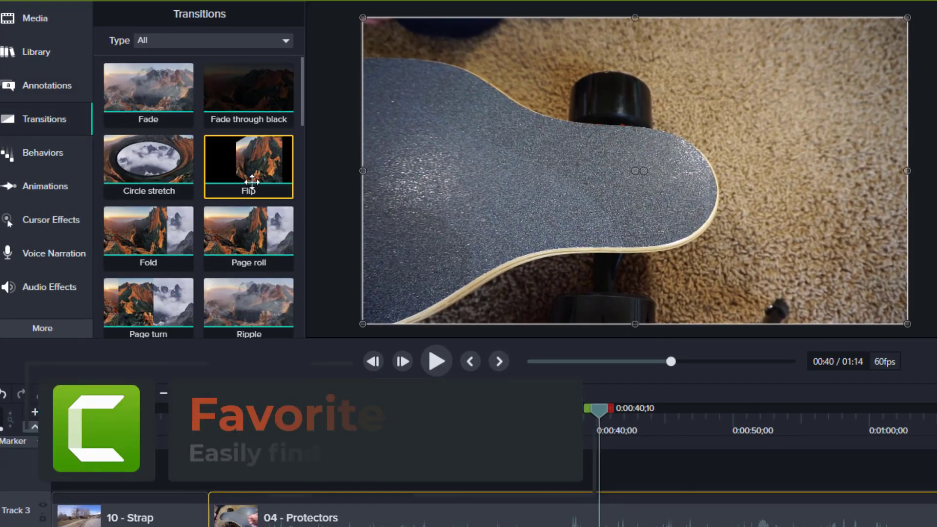
click(28, 151)
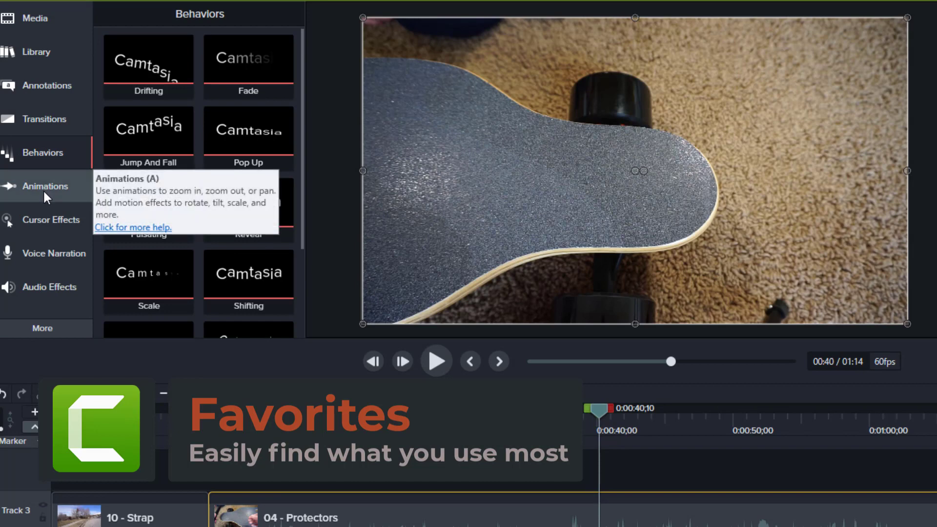
click(43, 189)
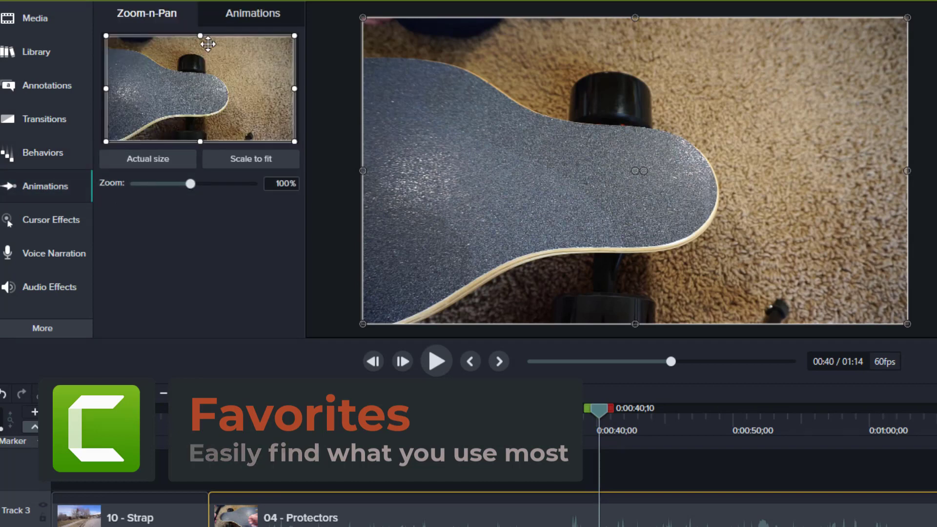
click(239, 14)
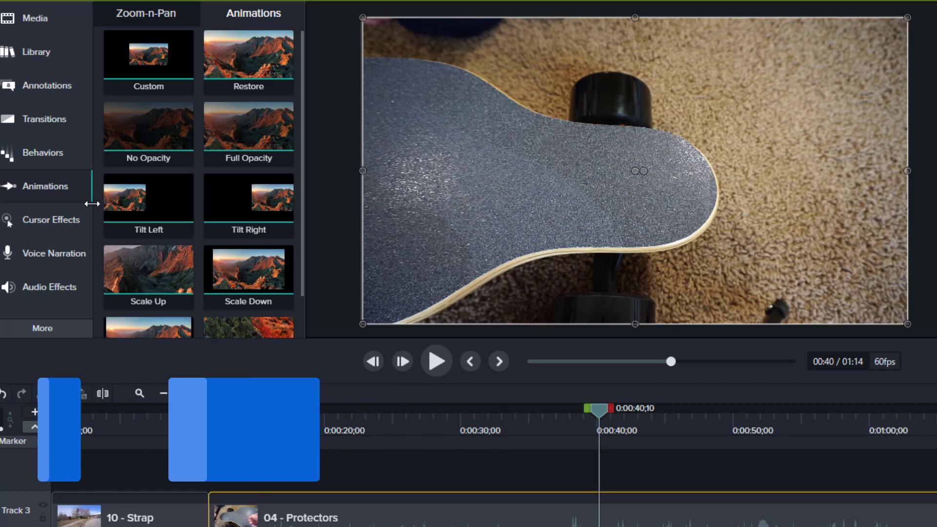
Star the Jump And Fall behavior and the Full Opacity animation as favorites
click(40, 91)
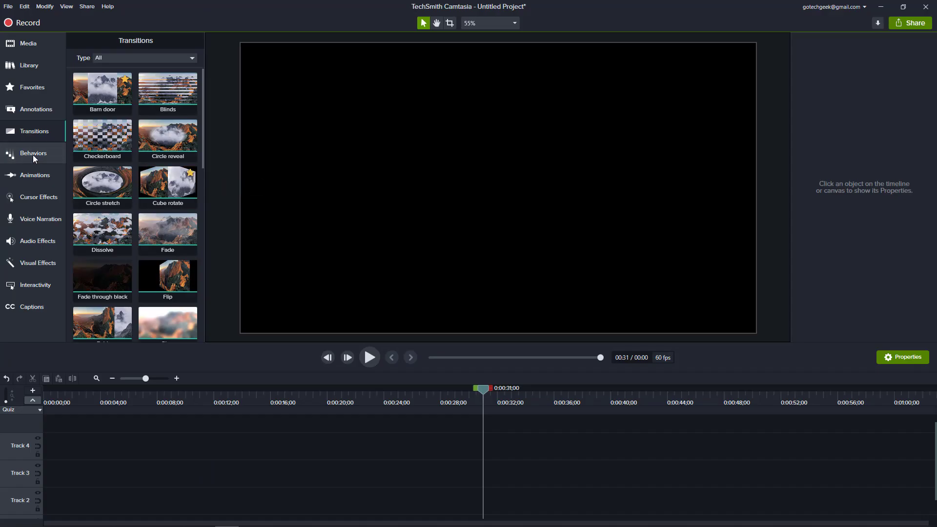
click(34, 153)
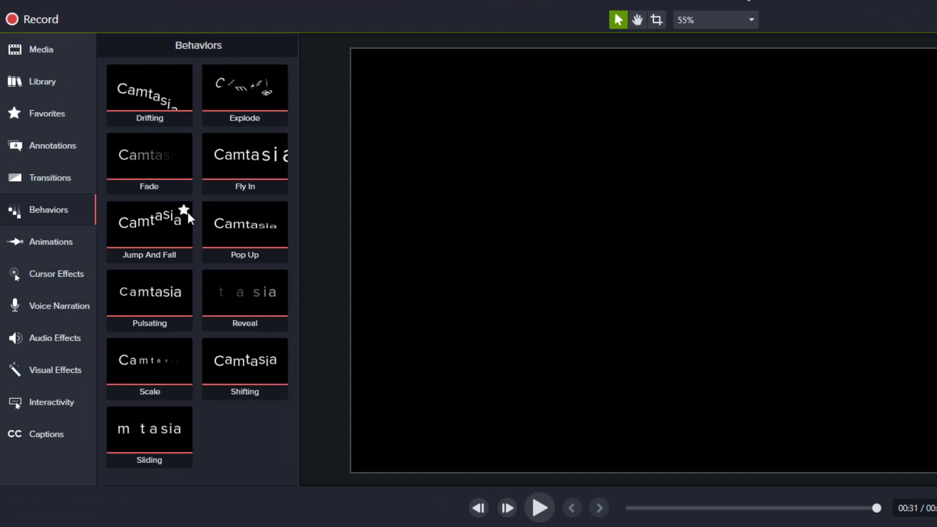
click(184, 211)
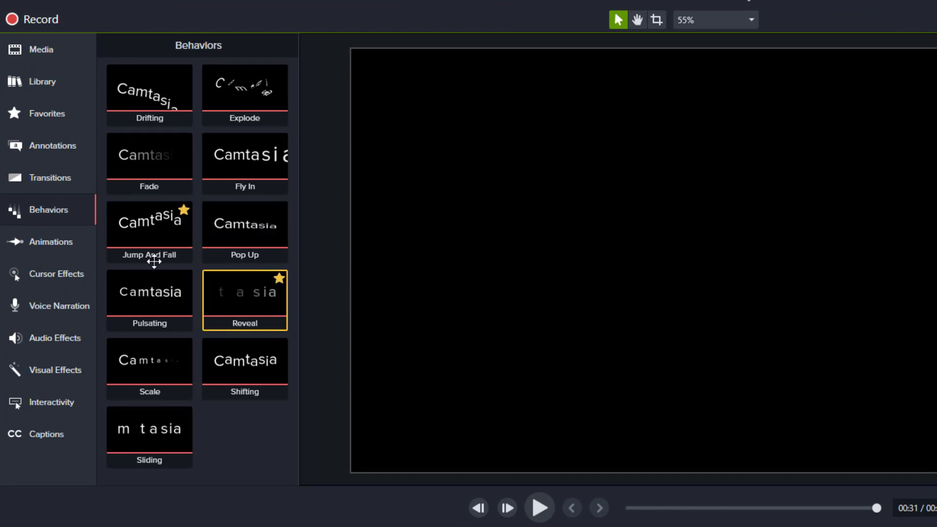
click(56, 235)
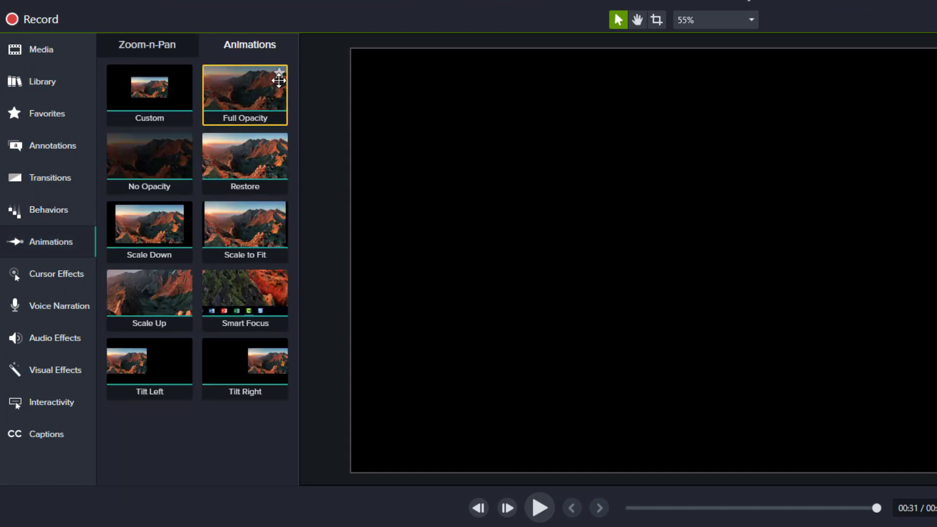
click(279, 74)
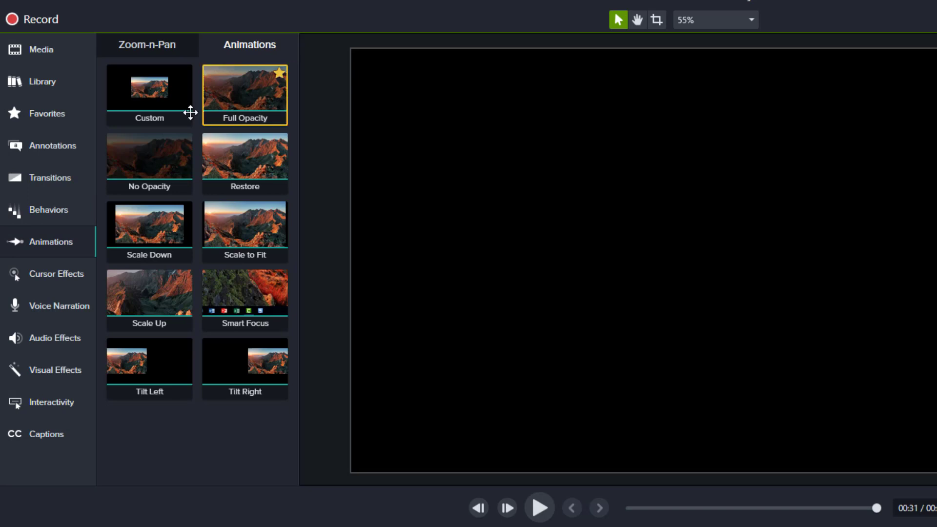
Open Favorites, filter the type to Transitions, then switch back to All
click(51, 111)
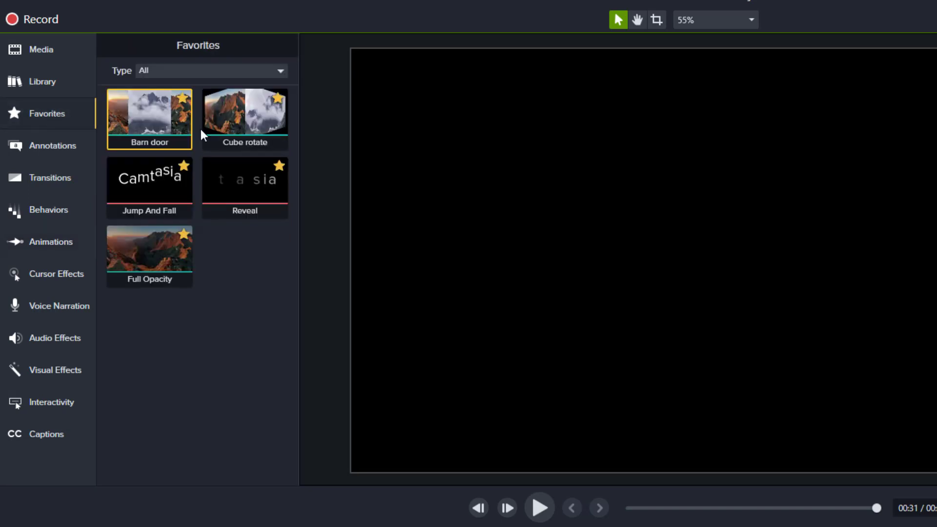
click(212, 73)
click(188, 105)
click(194, 70)
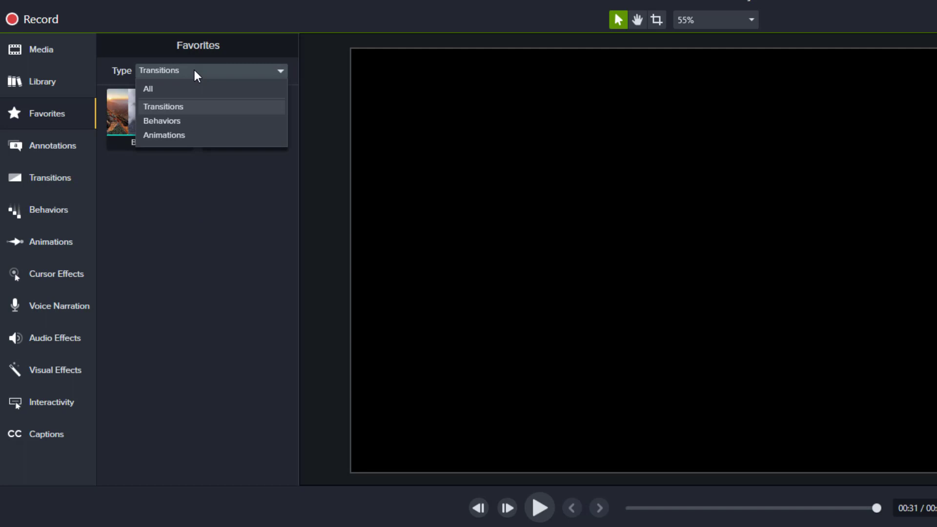
click(179, 88)
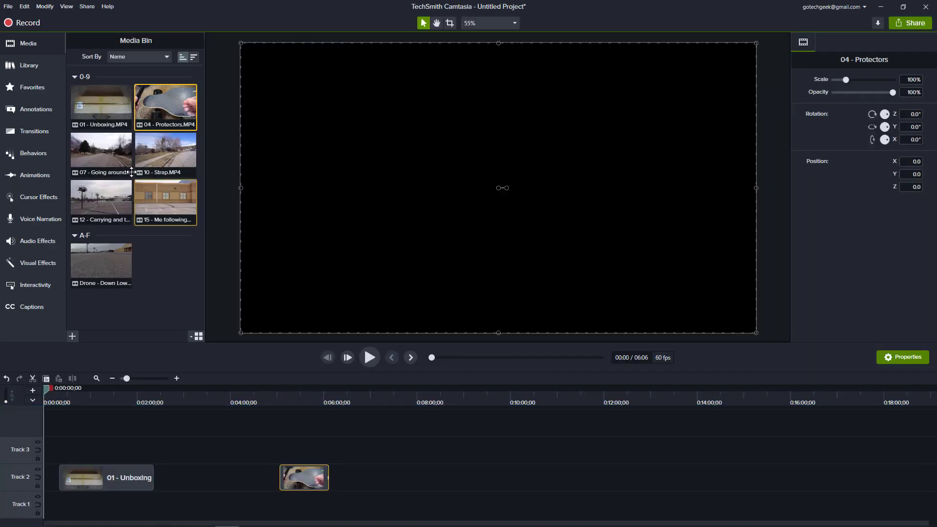
Drag 07 - Going around the block onto Track 2, then select all clips and deselect
drag(132, 172, 412, 461)
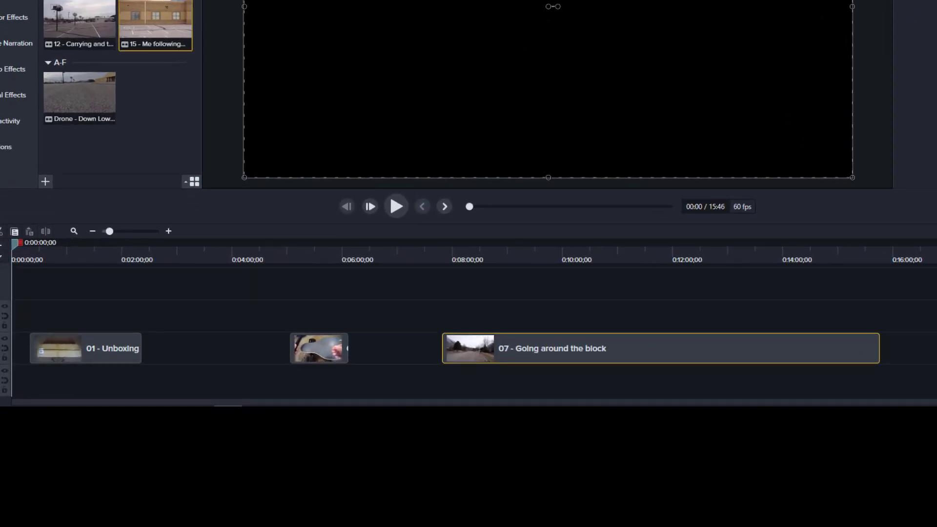
click(861, 403)
key(ctrl+a)
click(926, 360)
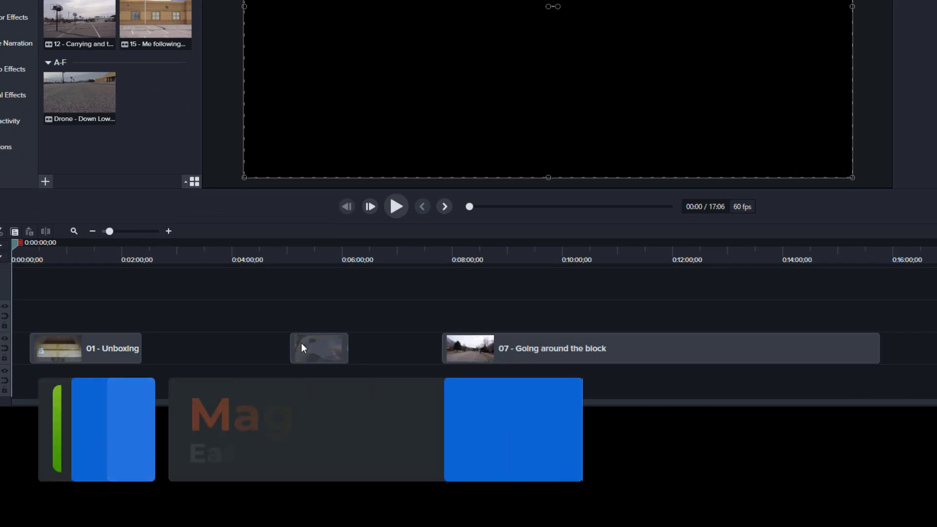
Turn on Magnetic Track for Track 2 and add clip 12 at its end
click(5, 350)
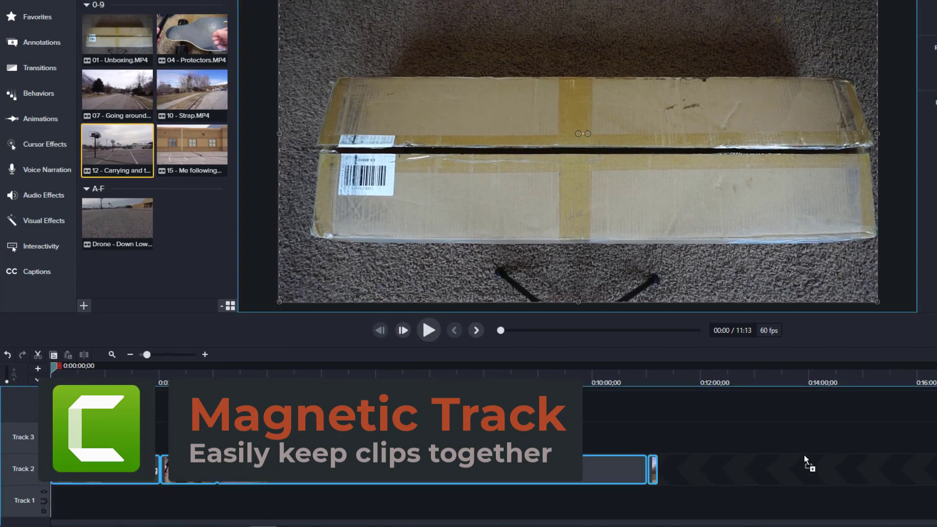
drag(805, 459, 793, 476)
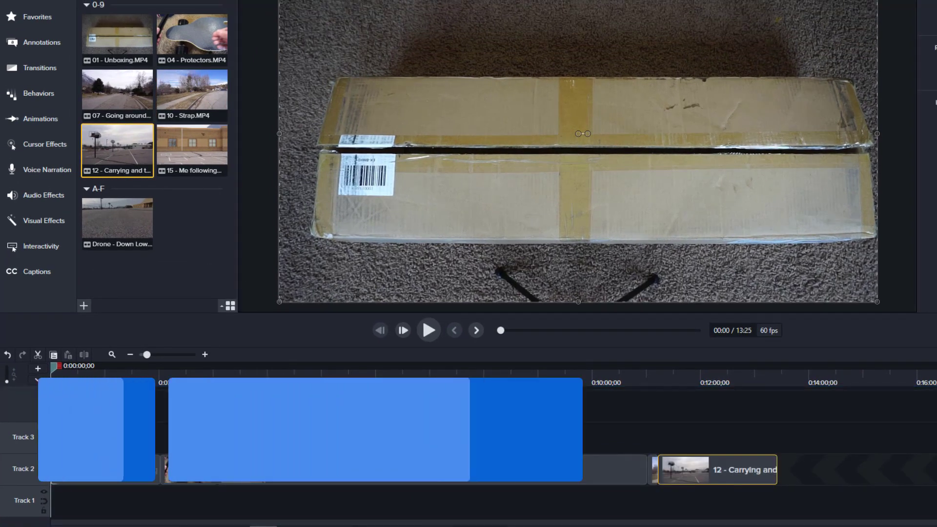
drag(698, 474, 847, 475)
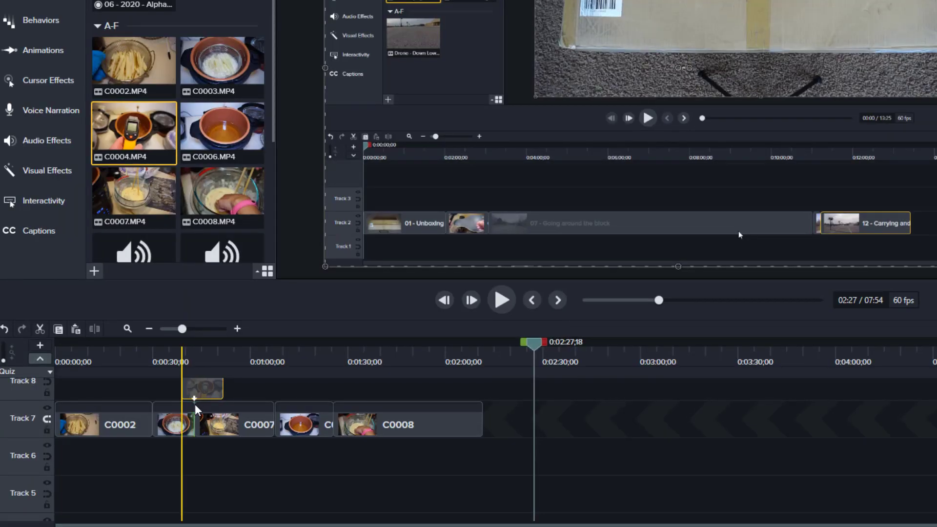
mouse_move(195, 406)
mouse_down()
mouse_move(210, 418)
mouse_move(212, 393)
mouse_move(333, 397)
mouse_move(344, 407)
mouse_move(342, 388)
mouse_move(287, 389)
mouse_up()
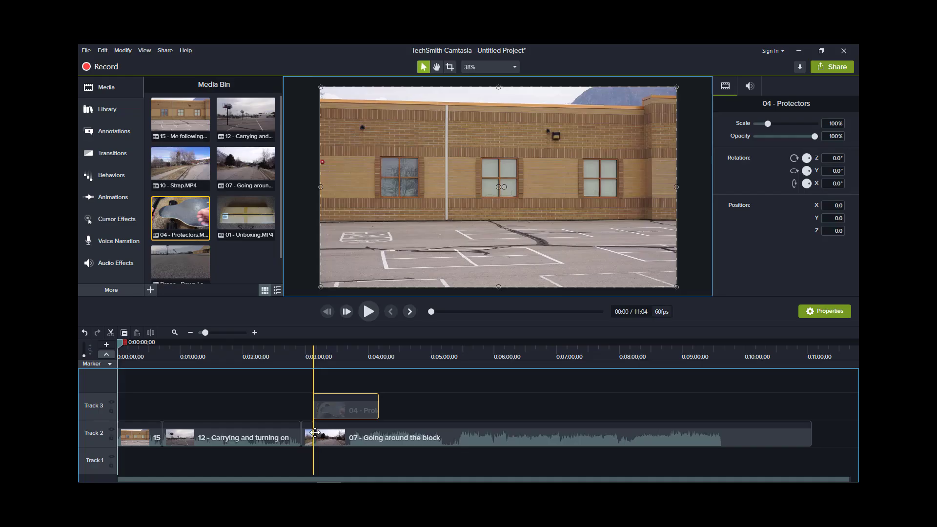
Push 10 - Strap later, drop 04 - Protectors into the Track 2 gap, and move a Track 7 clip to Track 8
click(306, 440)
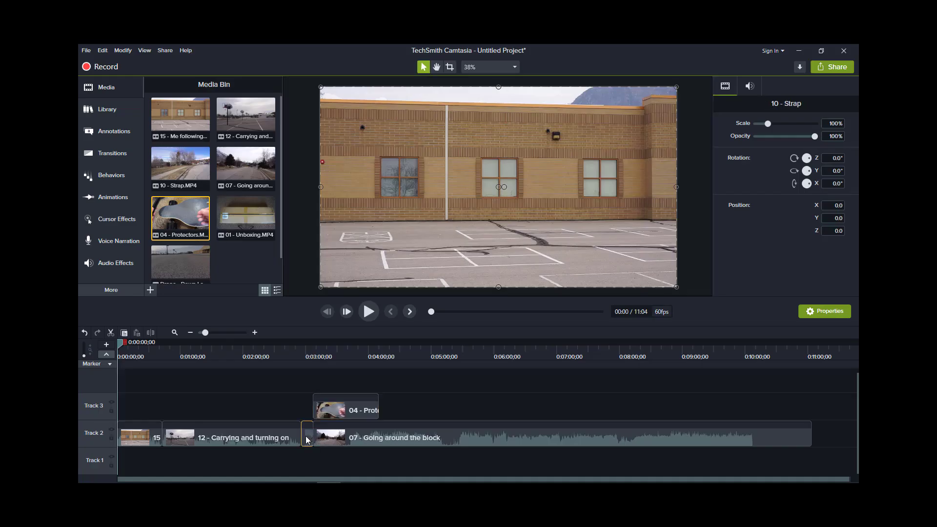
drag(307, 440, 407, 437)
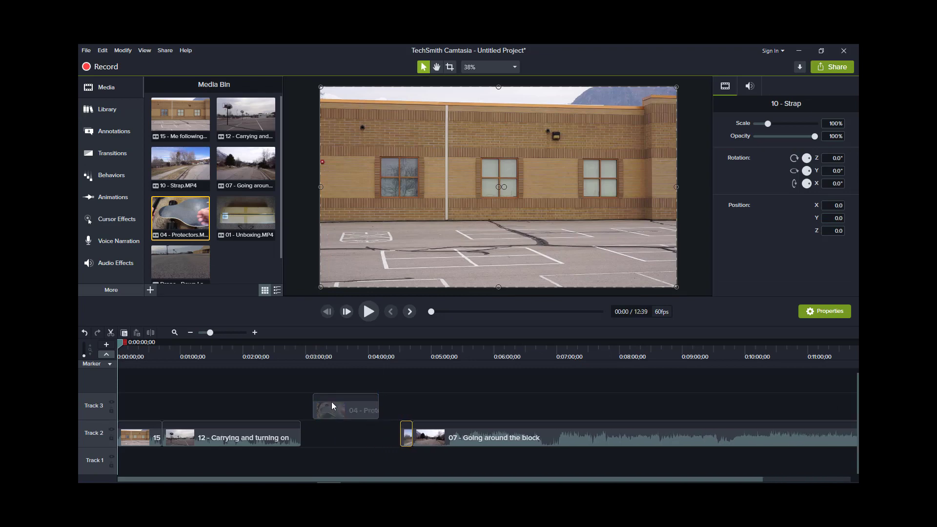
drag(341, 429, 320, 436)
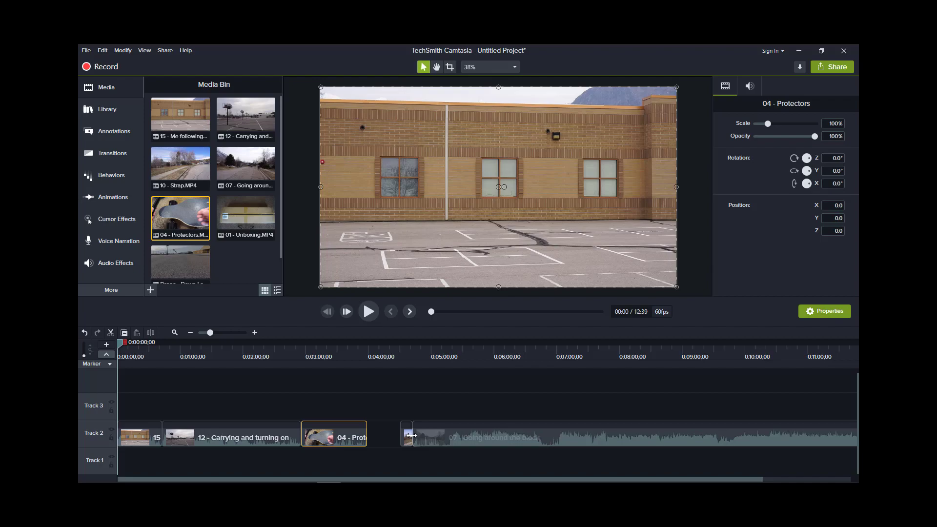
drag(405, 432, 352, 434)
drag(454, 438, 421, 438)
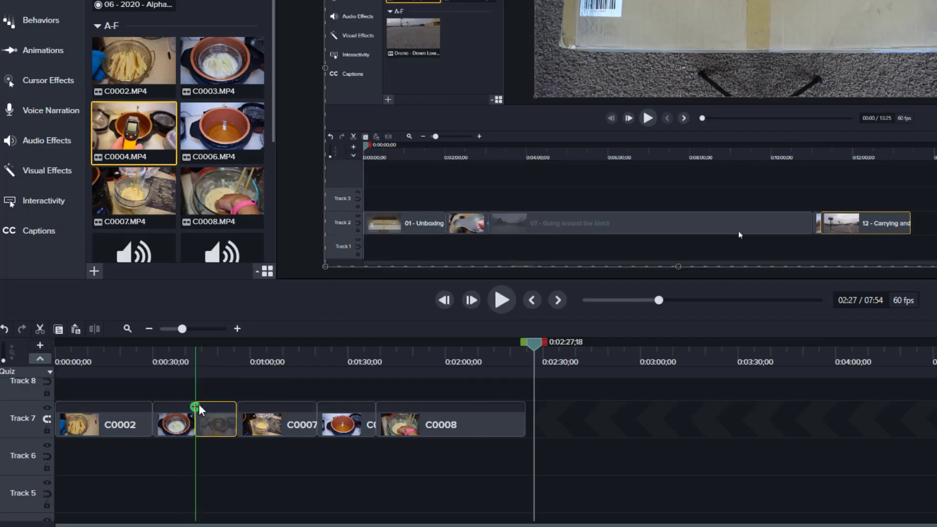
drag(198, 406, 275, 402)
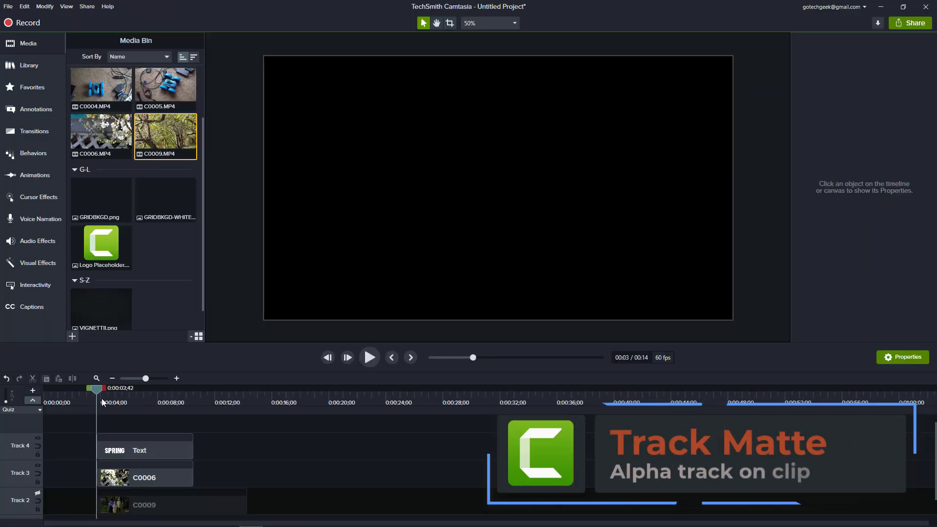
Set Track 4's SPRING text as an Alpha track matte, preview it, then select both clips
drag(102, 398, 118, 421)
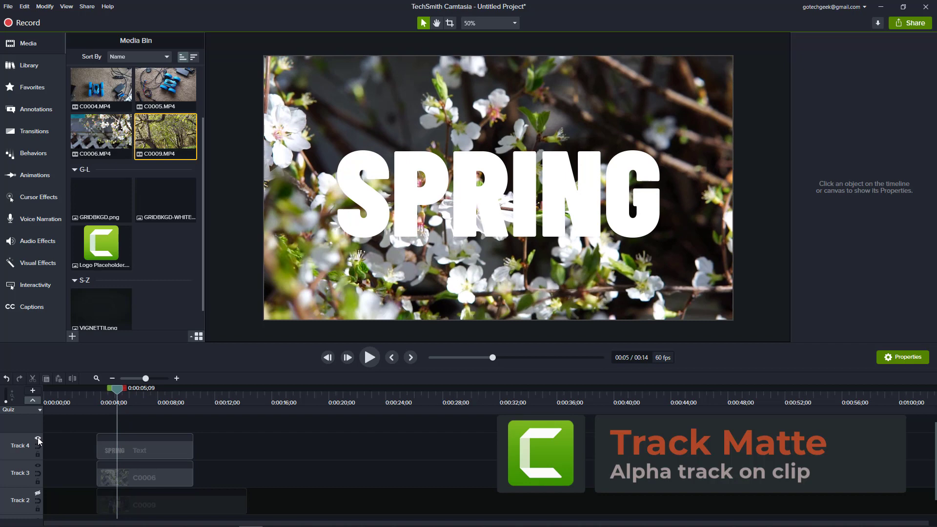
click(39, 440)
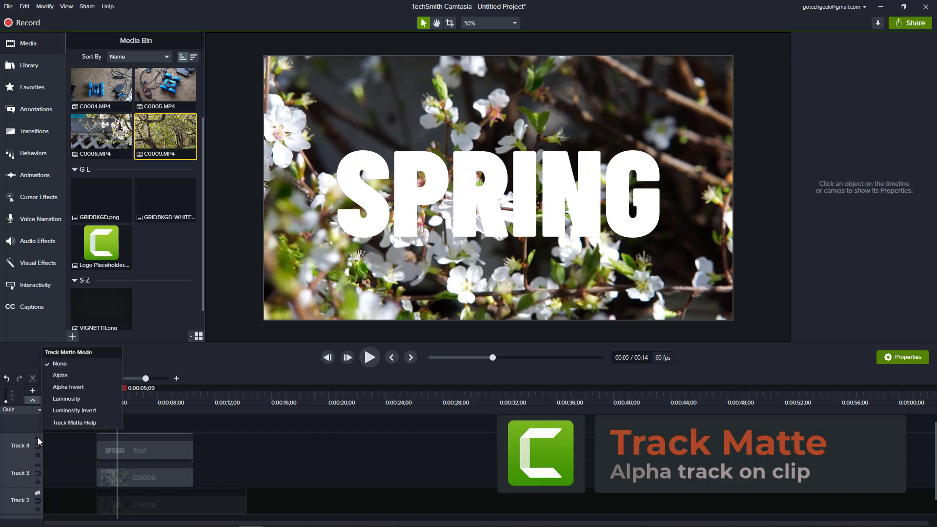
click(61, 375)
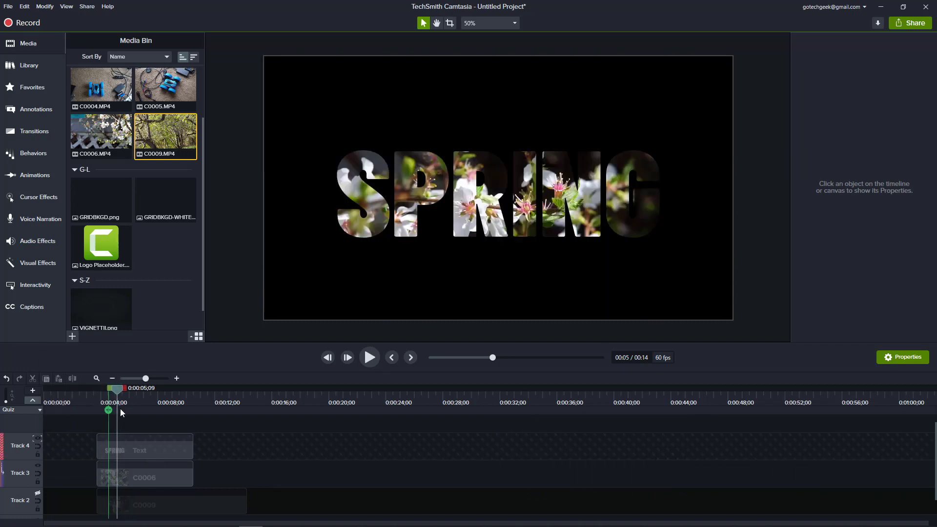
drag(119, 395, 148, 407)
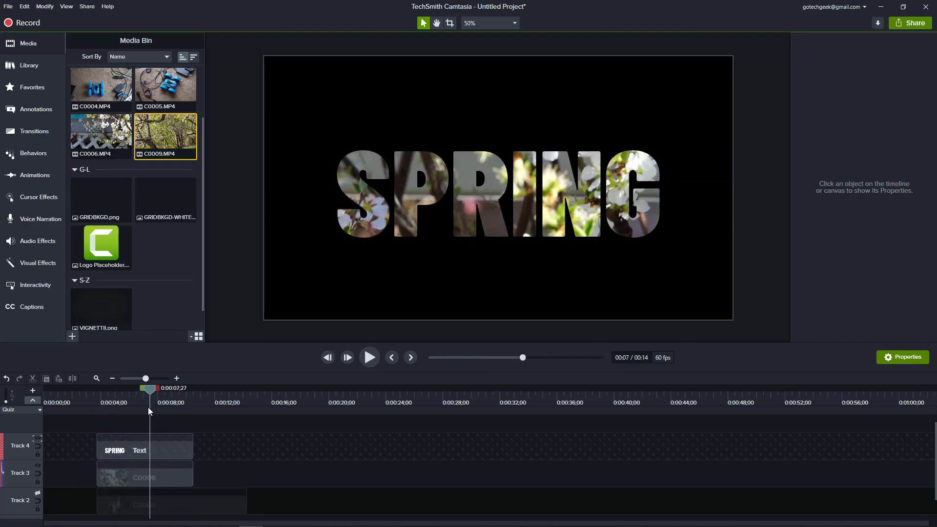
click(127, 478)
ctrl+click(126, 452)
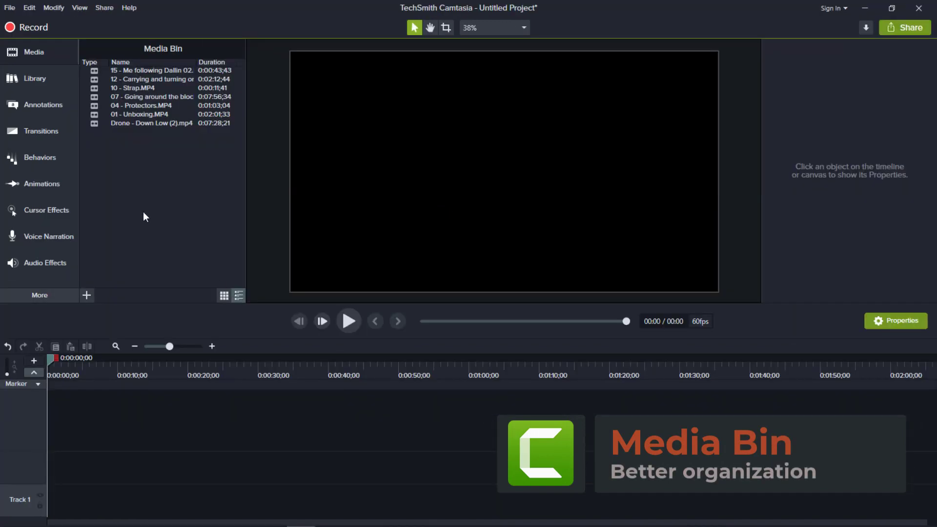
Switch the Media Bin between thumbnail and detailed list views, ending on thumbnails
click(225, 296)
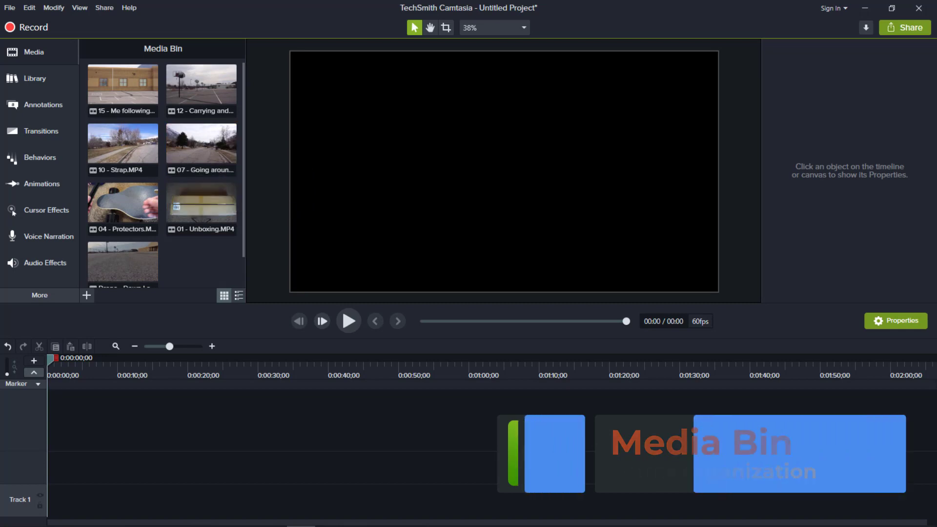
scroll(177, 183, down, 1)
scroll(178, 183, up, 1)
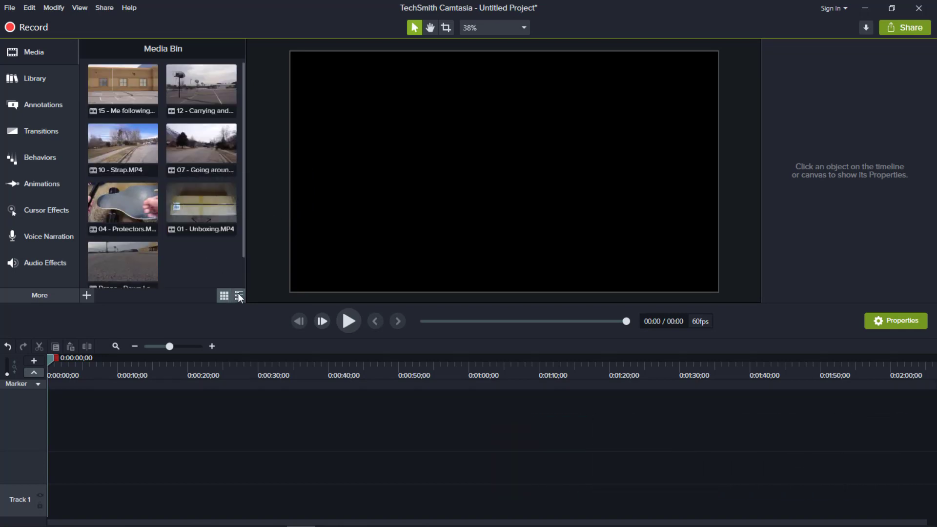
click(239, 295)
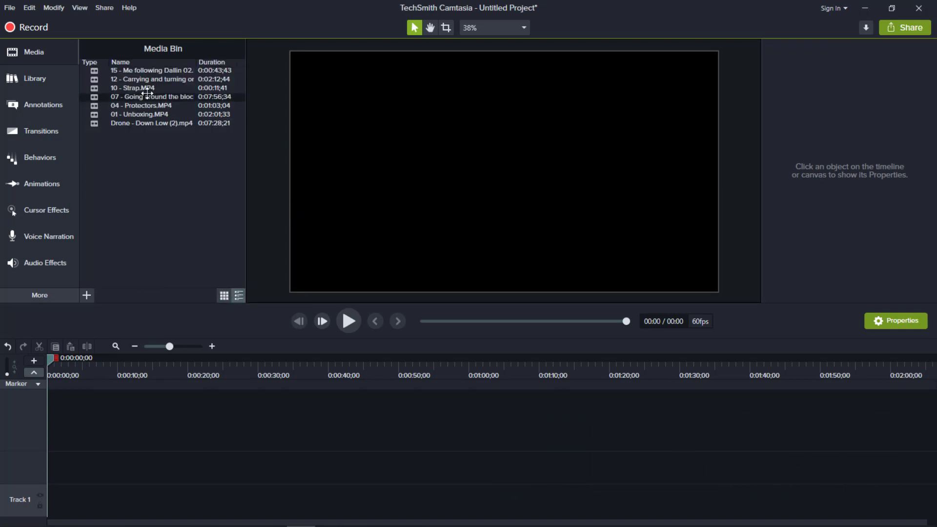
click(224, 296)
mouse_move(178, 160)
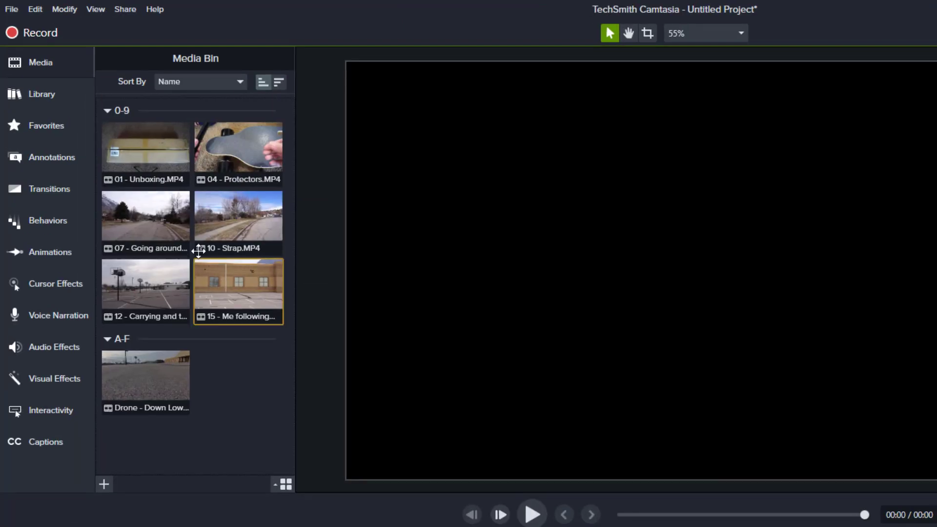
click(279, 429)
click(283, 485)
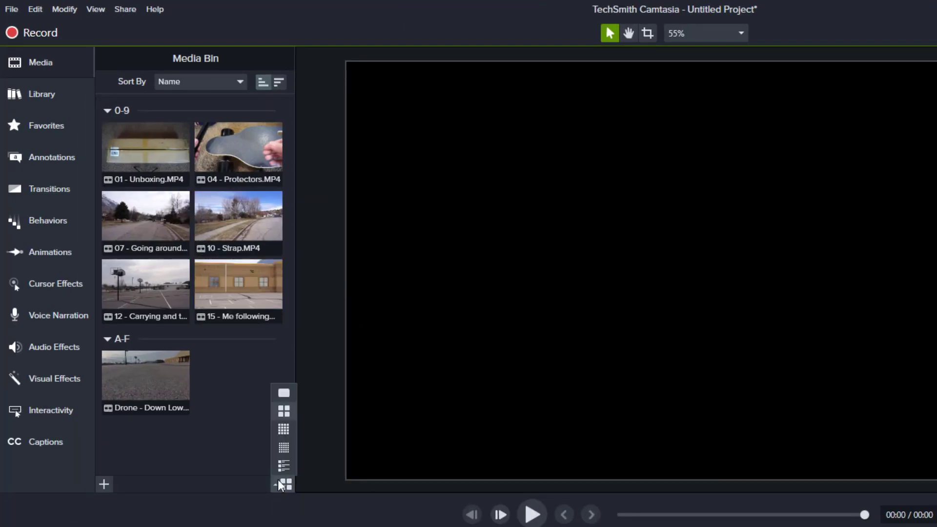
click(283, 394)
click(285, 485)
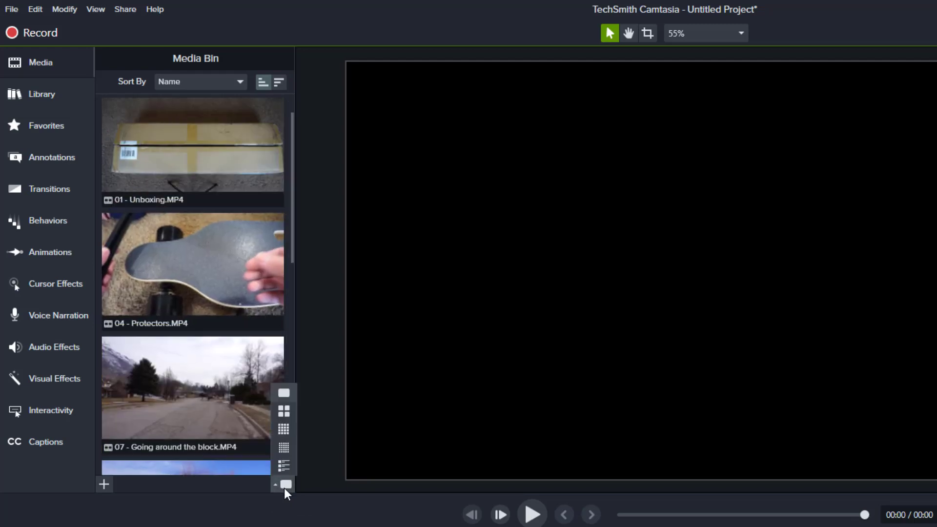
click(285, 412)
click(286, 483)
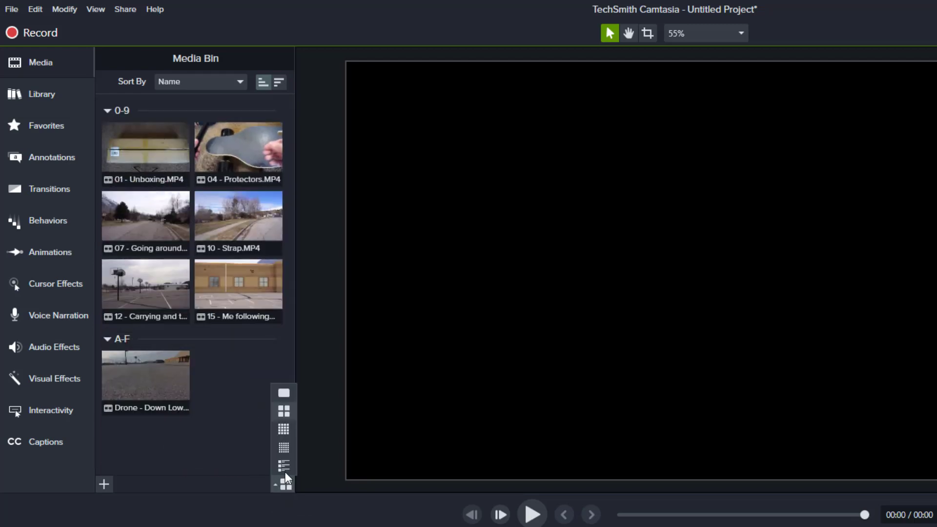
click(284, 430)
click(286, 484)
click(284, 448)
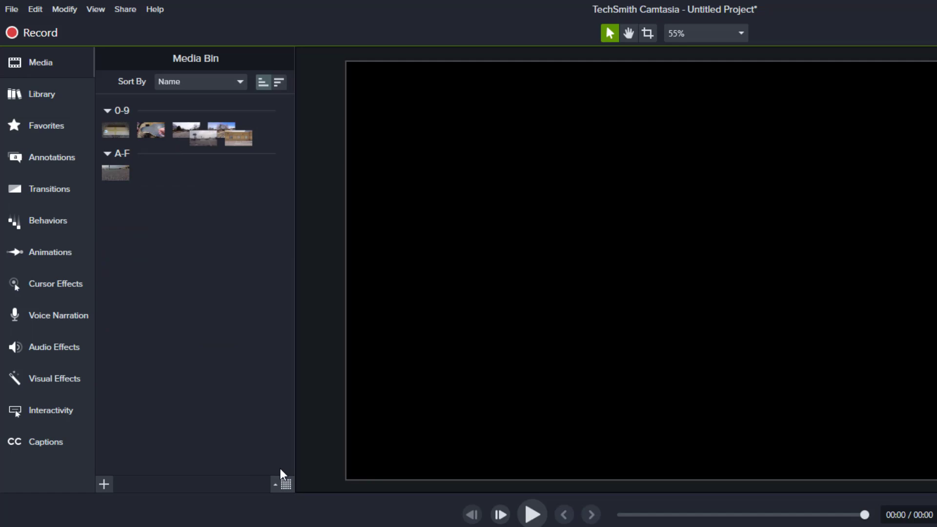
click(286, 484)
click(284, 466)
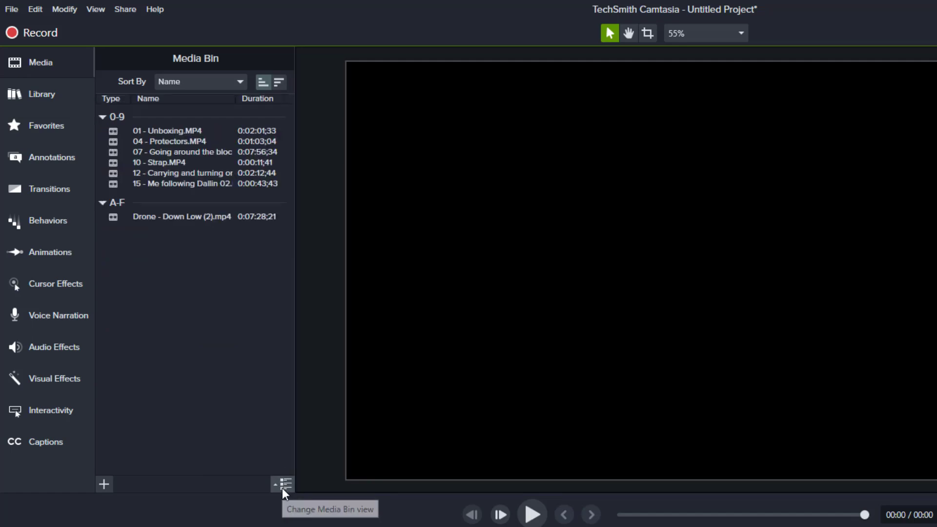
click(285, 486)
click(283, 429)
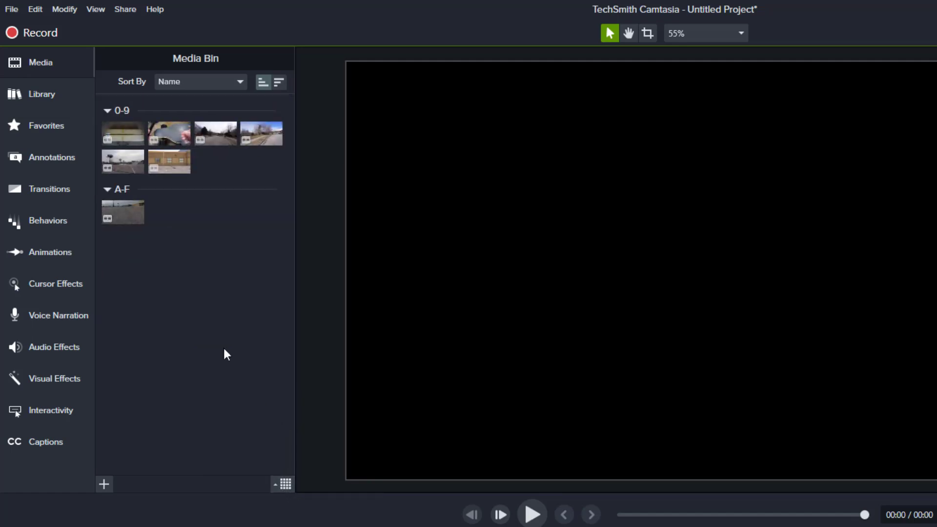
click(286, 485)
click(284, 413)
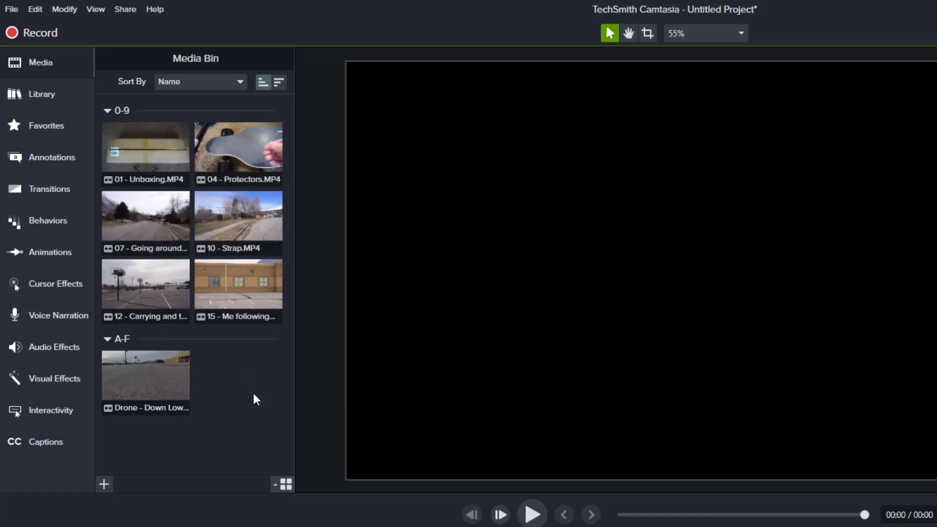
click(108, 340)
click(107, 341)
click(107, 111)
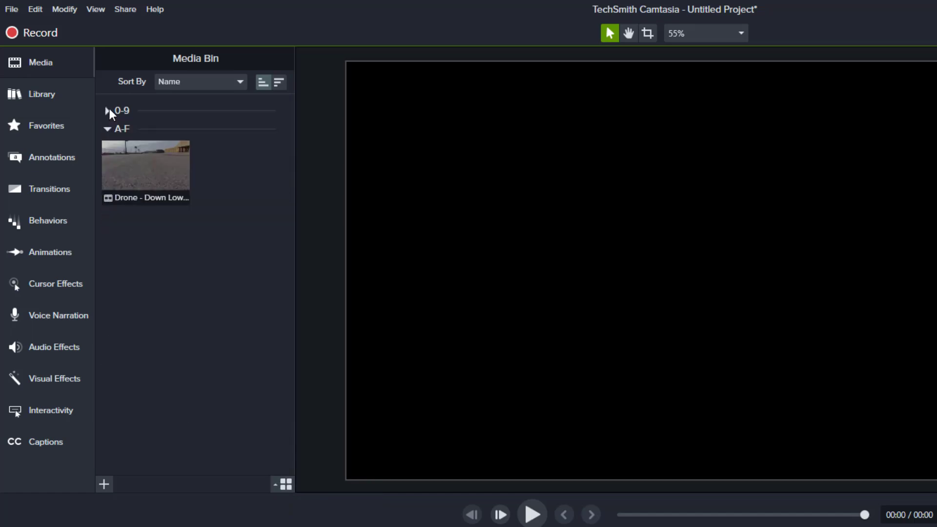
click(108, 111)
click(108, 111)
click(108, 111)
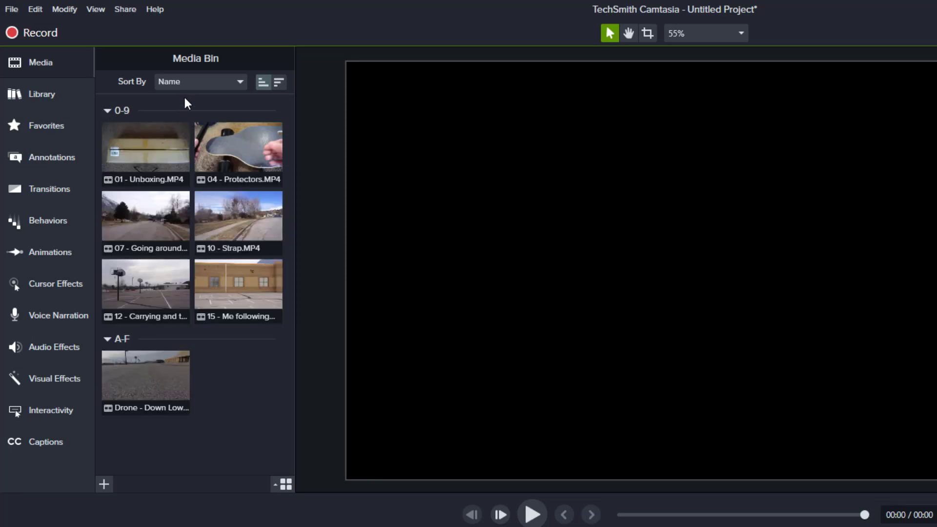
click(199, 84)
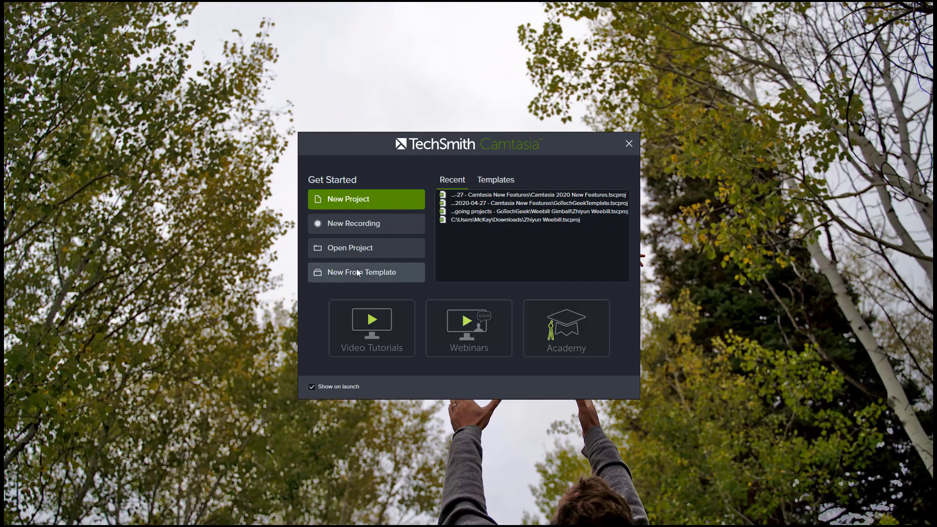
Create a project from the GoTechGeek Default Template and scrub through its Hook, Question and Main placeholders
click(356, 269)
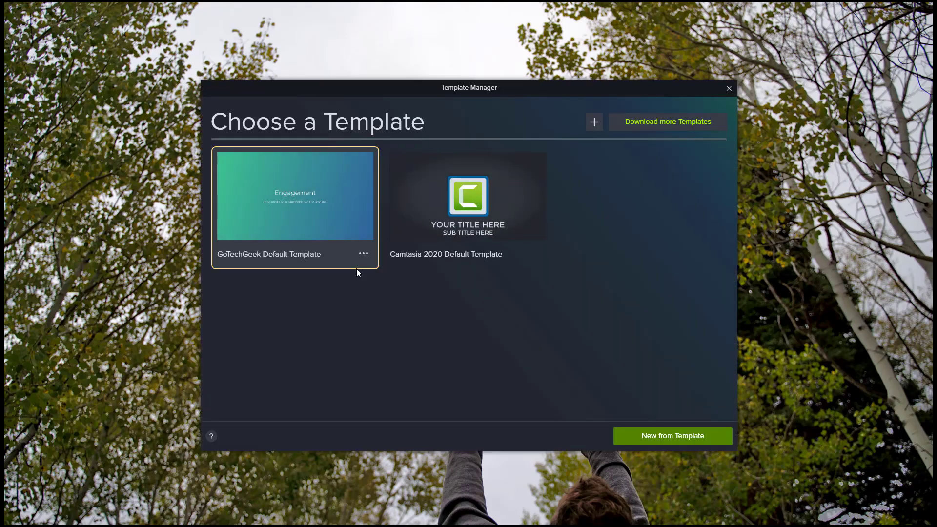
double_click(301, 215)
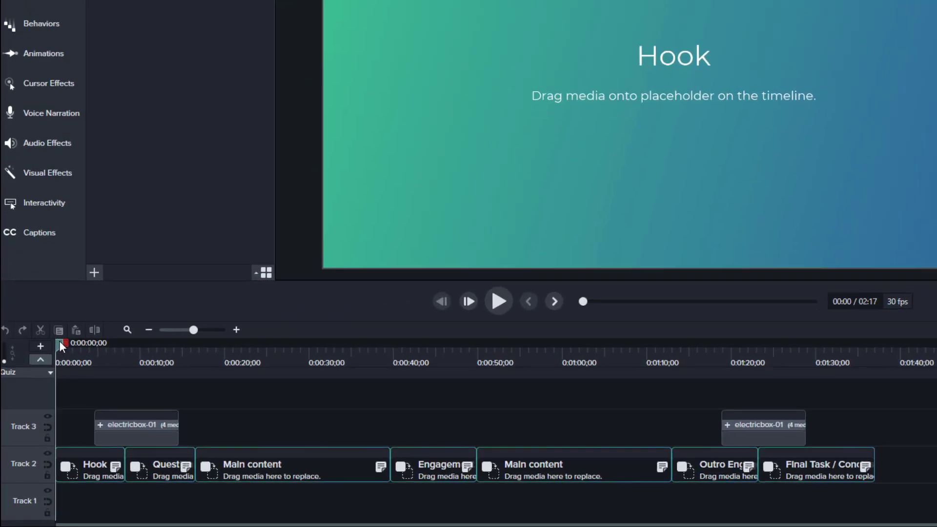
drag(52, 389, 67, 388)
drag(92, 328, 89, 362)
click(98, 469)
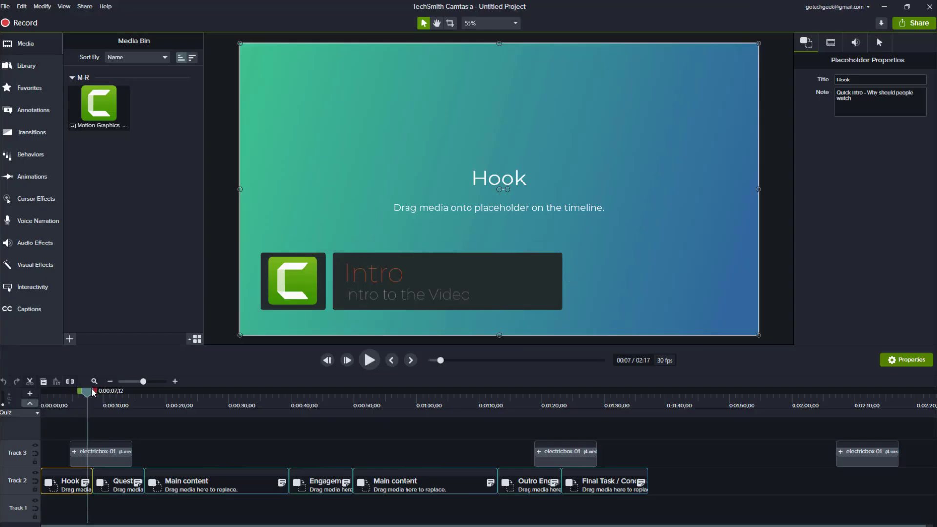
drag(85, 393, 325, 402)
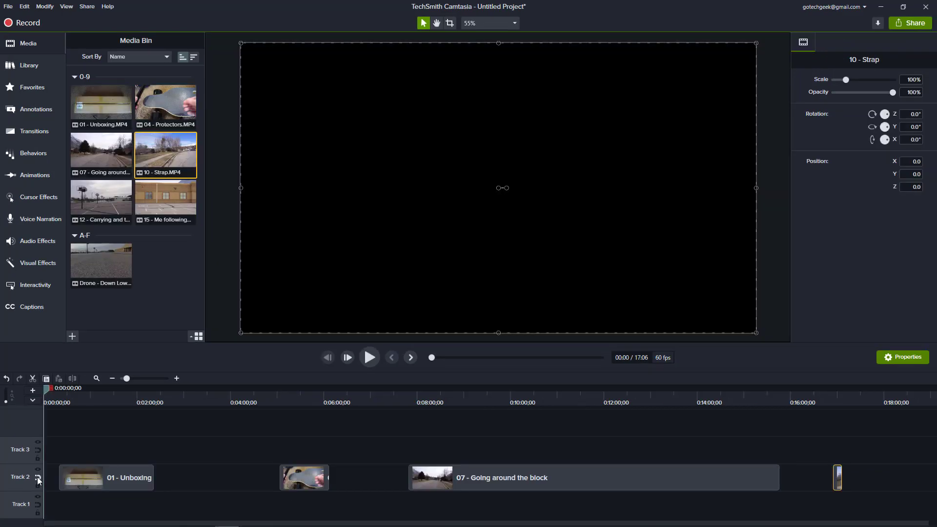
Make Track 2 magnetic, then insert C0007 and C0004 between the clips on Track 7
click(38, 479)
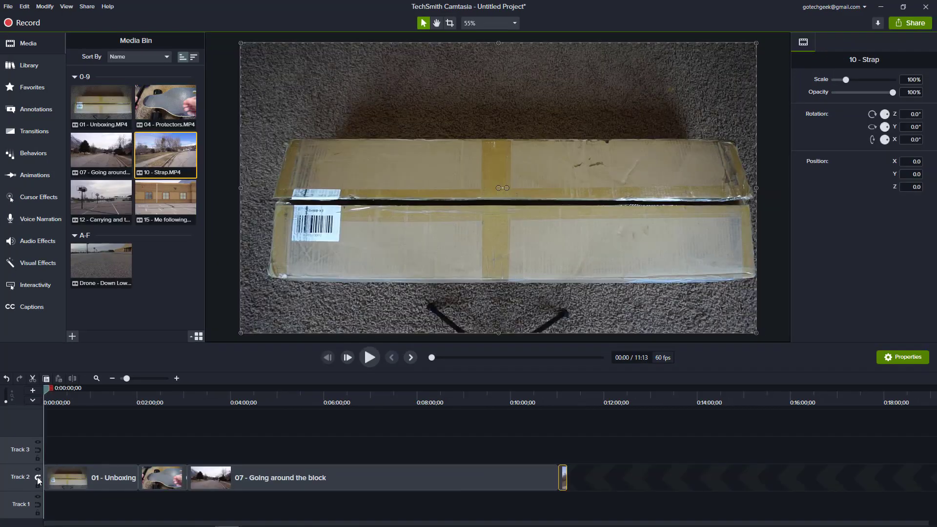
drag(244, 479, 359, 478)
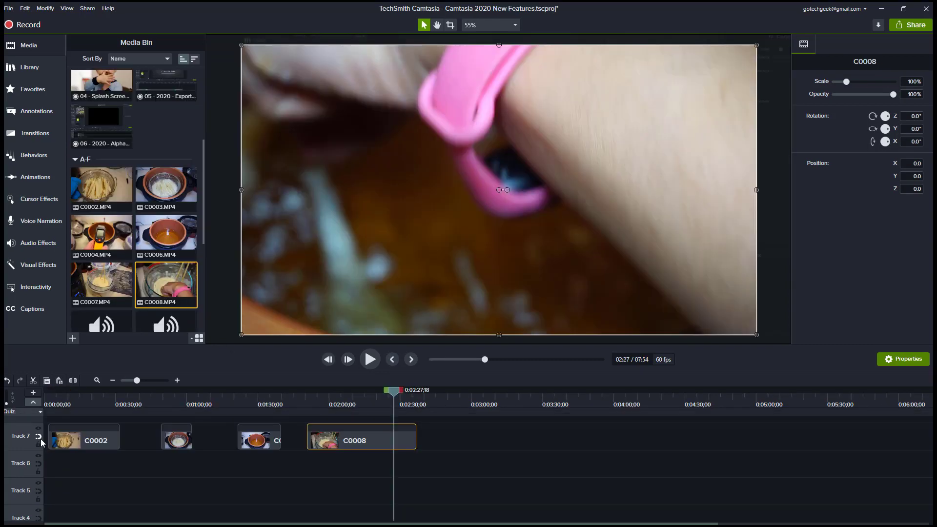
drag(113, 284, 146, 438)
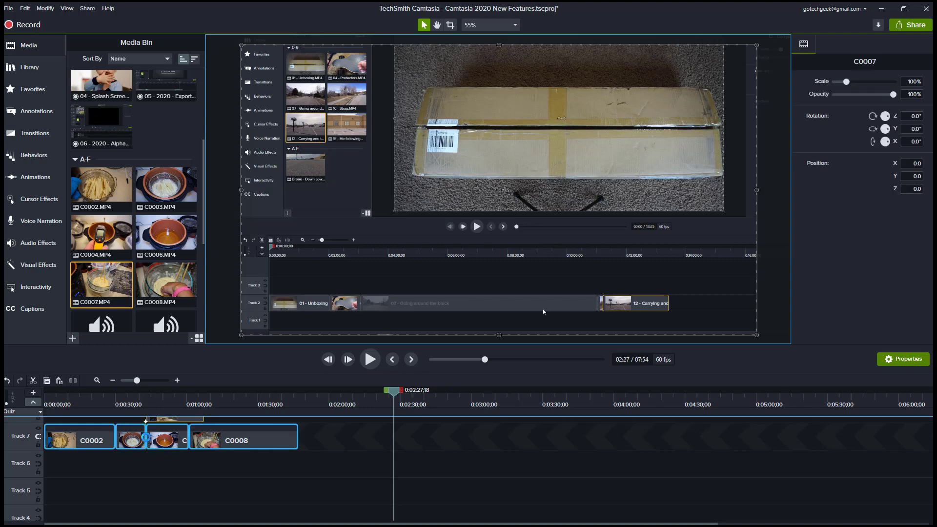
drag(115, 238, 246, 429)
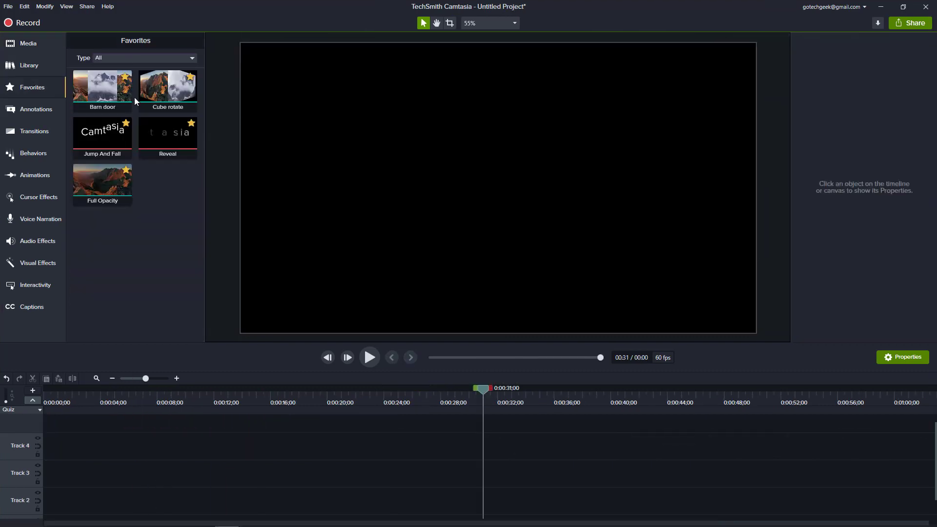
Filter Favorites to Transitions only, then back to All types
click(145, 60)
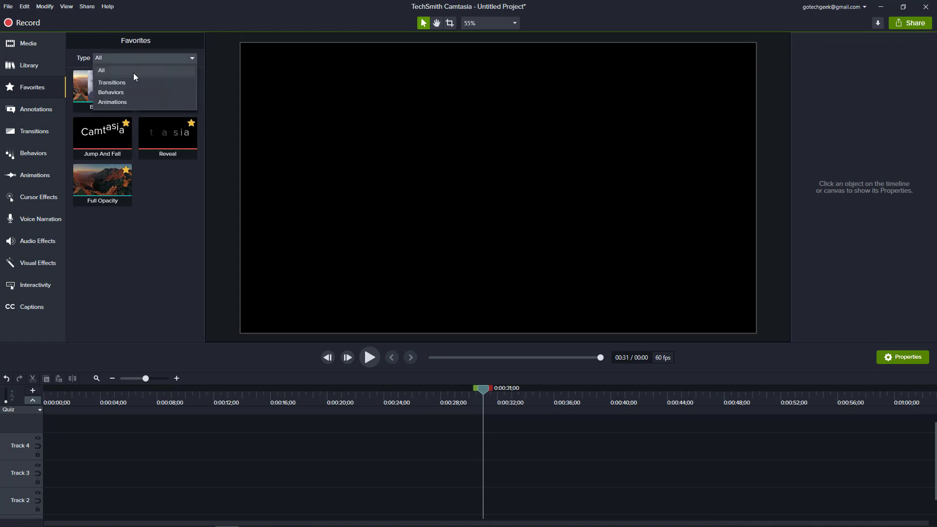
click(129, 82)
click(133, 58)
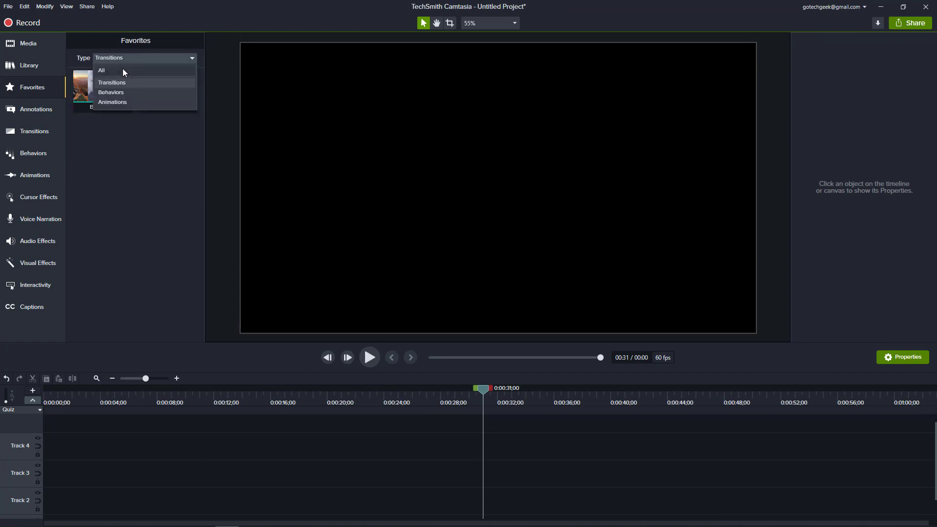
click(123, 70)
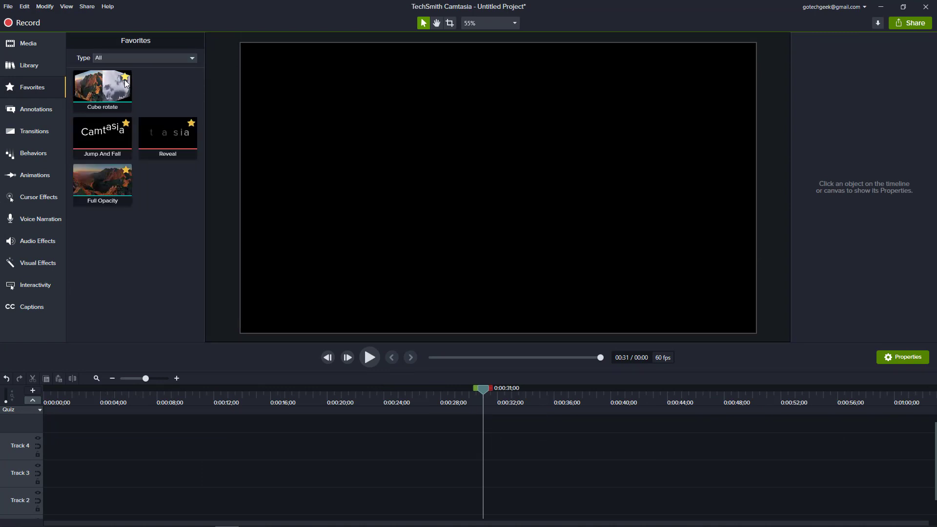
Unfavorite Cube rotate, Jump And Fall, Reveal and Full Opacity
click(125, 78)
click(126, 77)
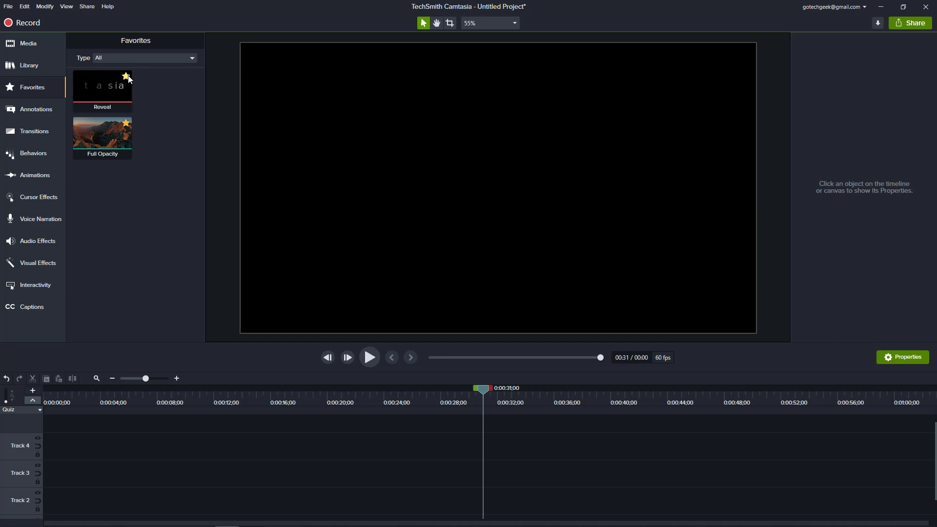
click(126, 76)
click(126, 77)
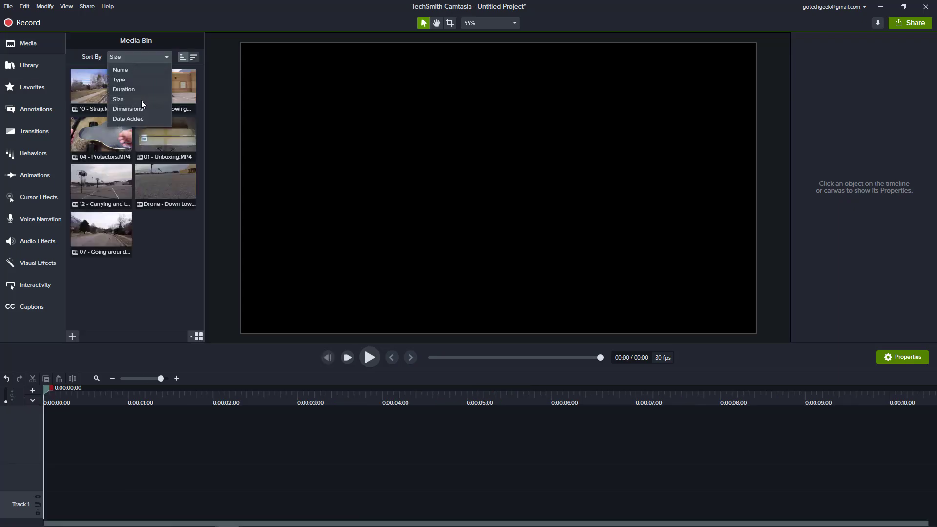
Sort the Media Bin clips by Dimensions, then Date Added, and finally Name
click(139, 108)
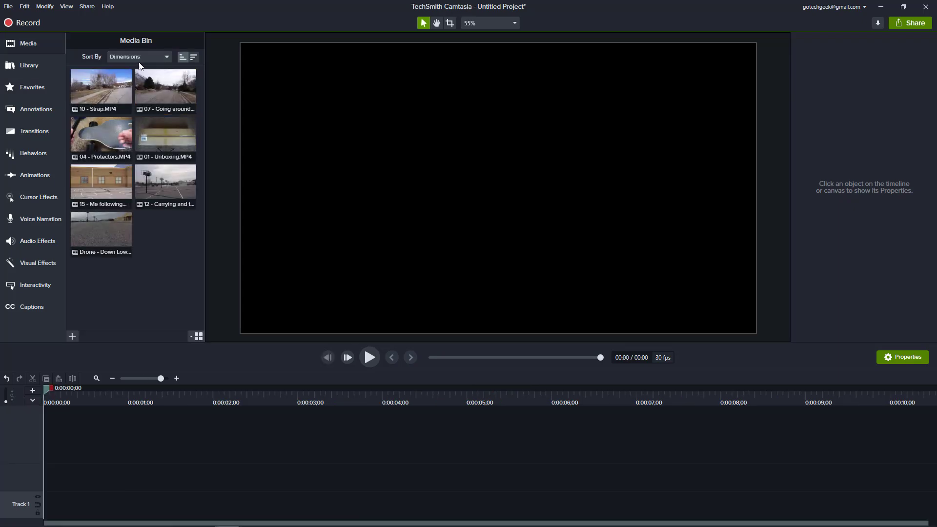
click(138, 57)
click(139, 119)
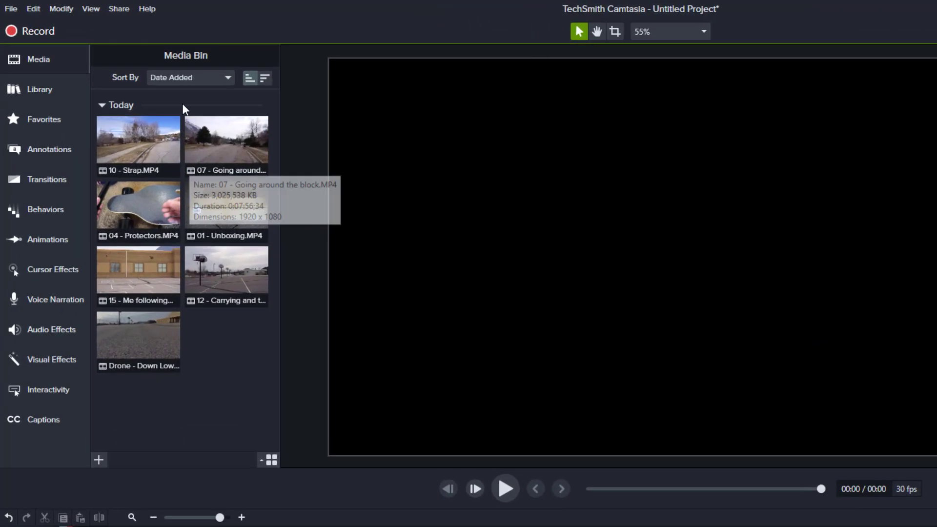
click(136, 58)
click(181, 101)
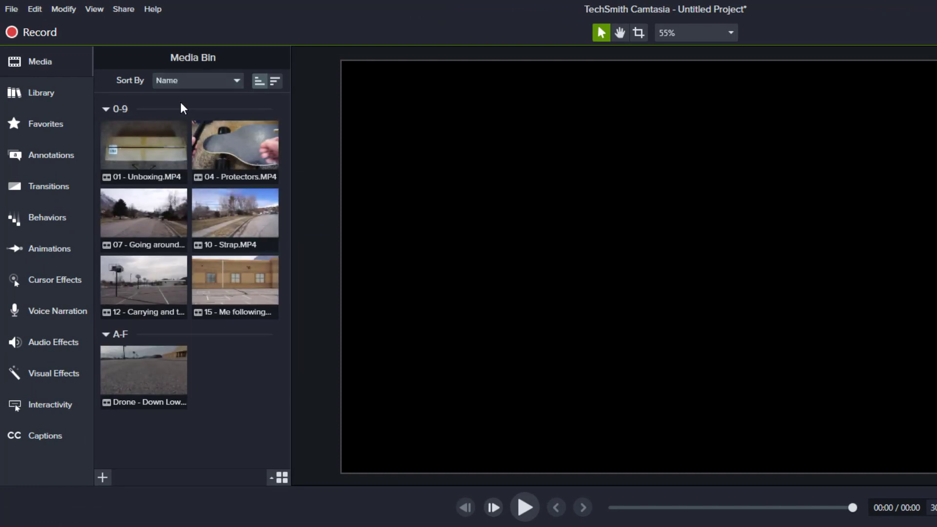
Collapse and re-expand the A-F and 0-9 clip groups
click(107, 336)
click(107, 335)
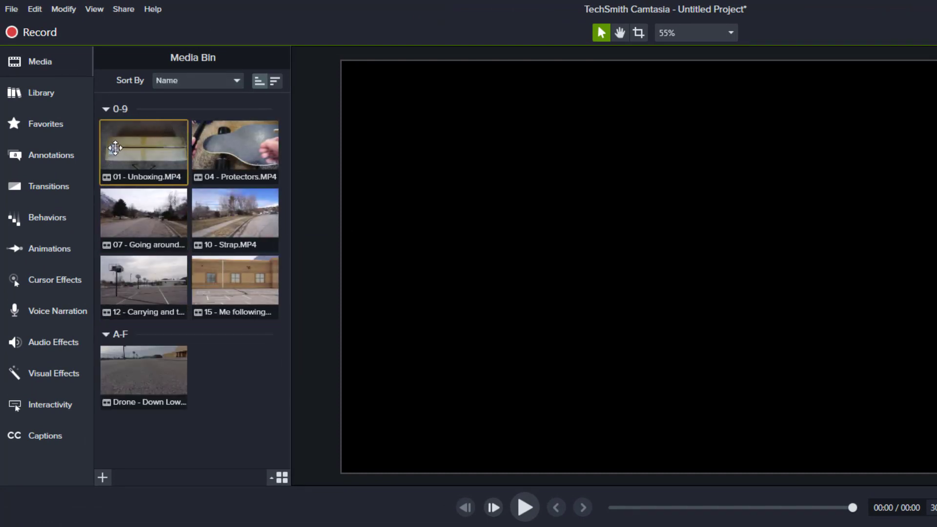
click(105, 108)
click(106, 108)
click(106, 109)
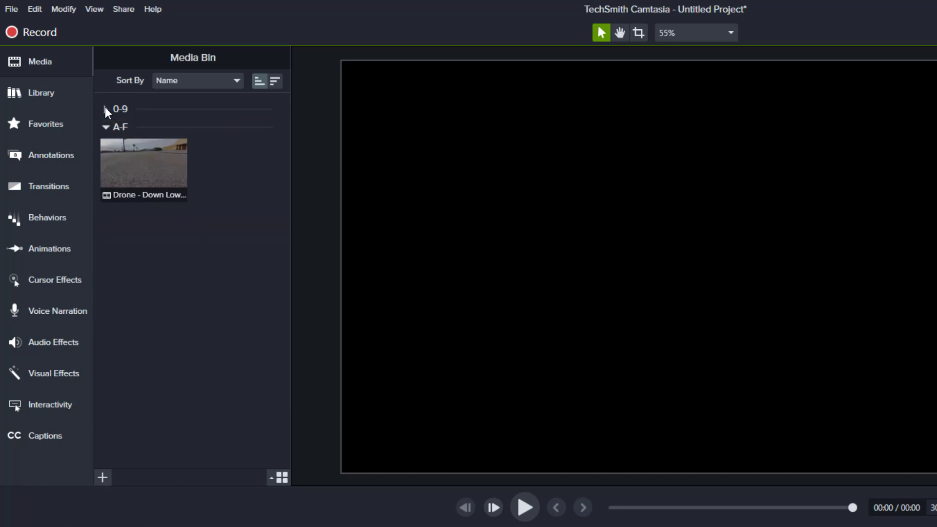
click(106, 109)
click(105, 108)
click(105, 109)
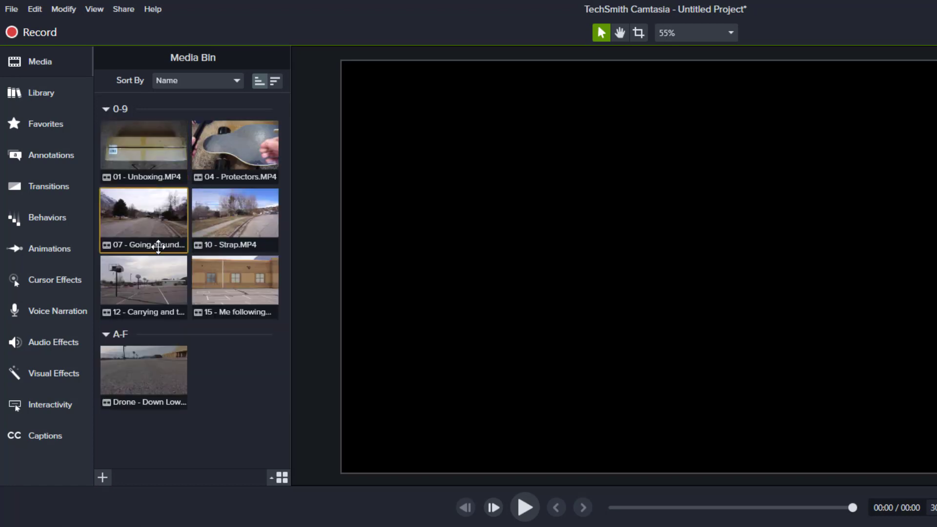
Move the second C0002 clip up onto Track 7
click(223, 83)
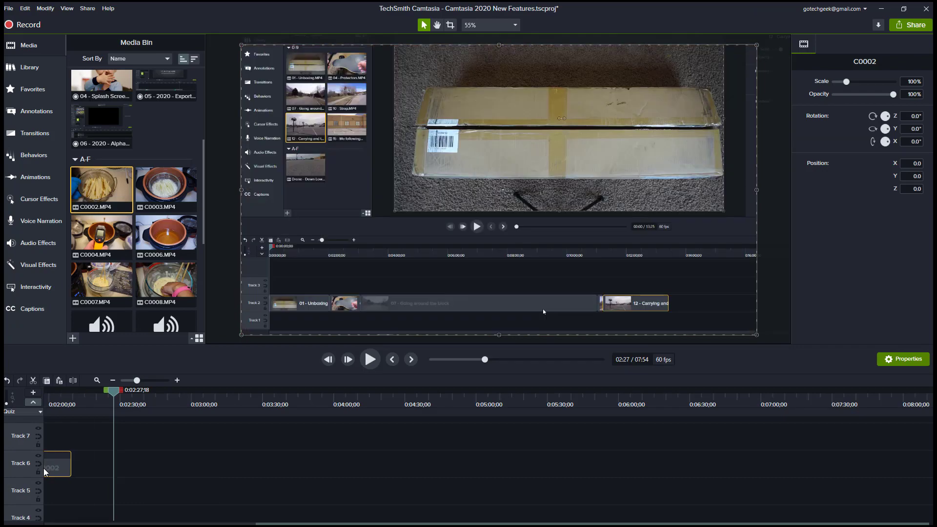
scroll(120, 488, left, 10)
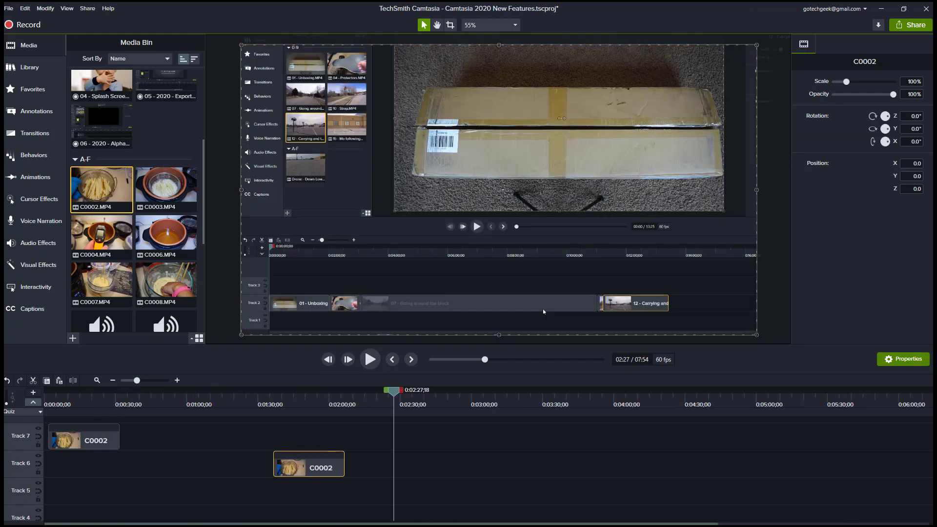
drag(281, 464, 253, 459)
drag(454, 404, 357, 378)
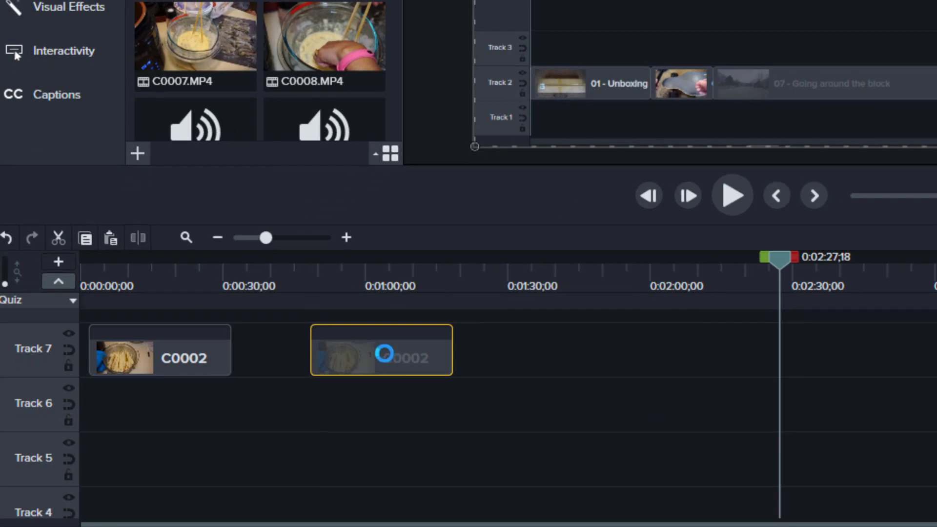
drag(385, 353, 387, 349)
Place two media clips on Track 7 near 0:48 and 1:20, then add C0008
drag(325, 44, 305, 351)
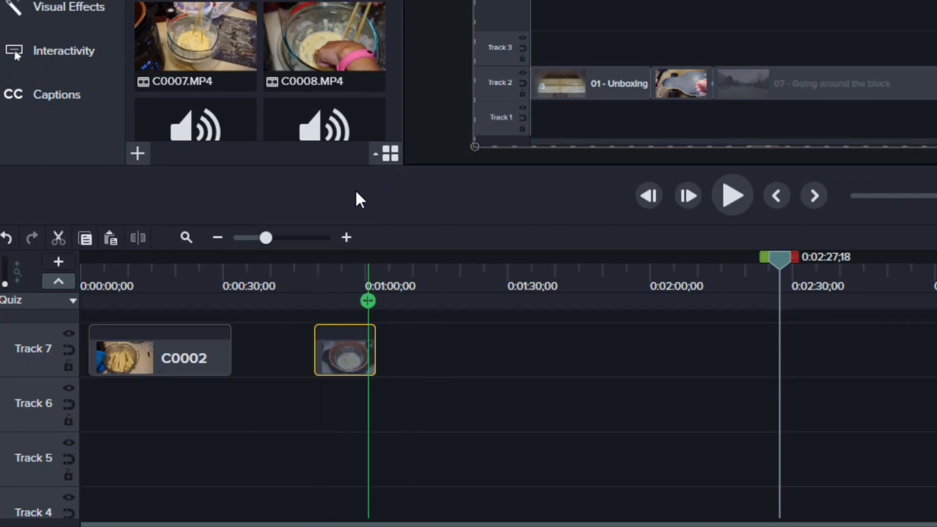
drag(324, 44, 477, 364)
drag(335, 35, 673, 356)
Make Track 7 magnetic, then show and highlight the $99.50 Camtasia 2019 Upgrade price
click(69, 350)
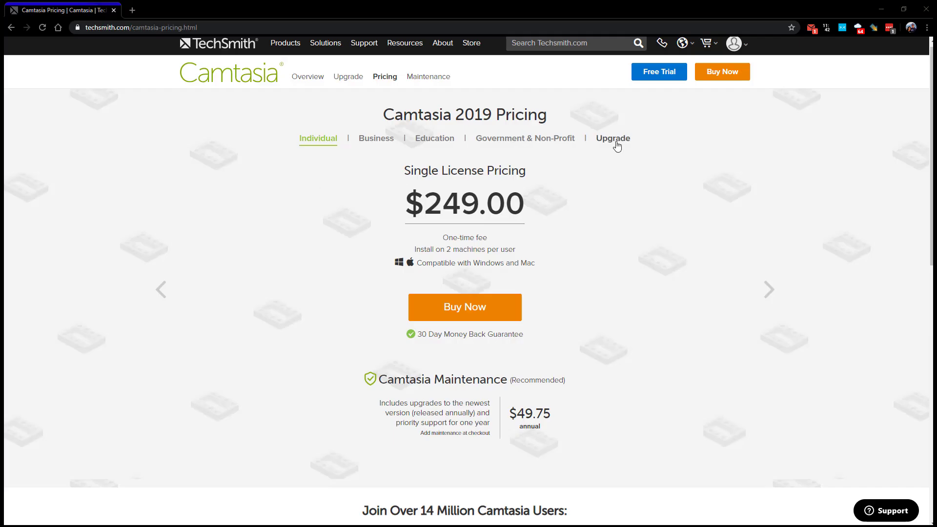
click(615, 142)
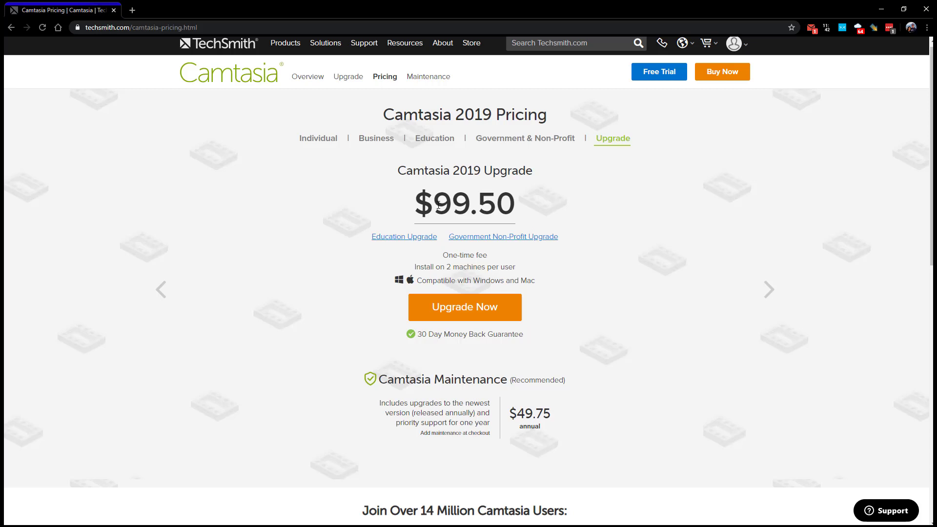
drag(438, 206, 536, 205)
click(622, 209)
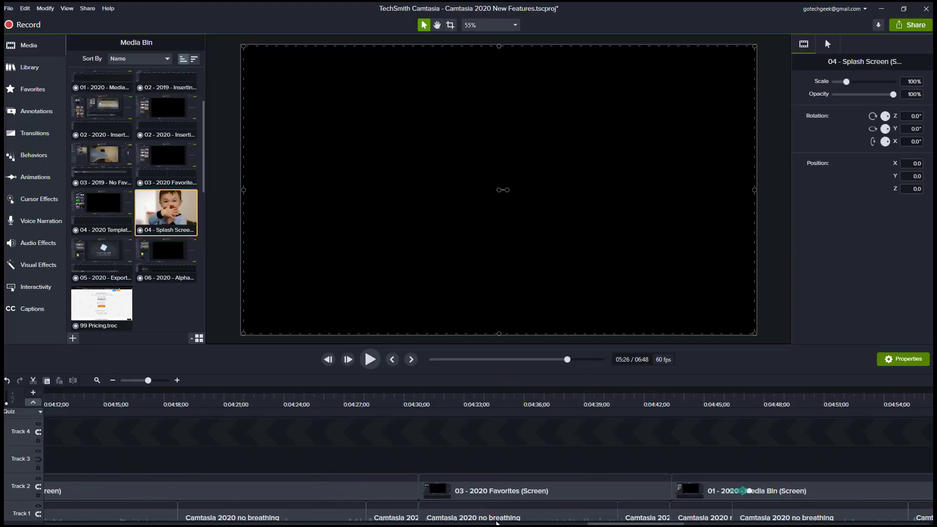
Stretch the splash screen clip on Track 4 across the timeline, then undo it
key(ctrl+Home)
click(117, 391)
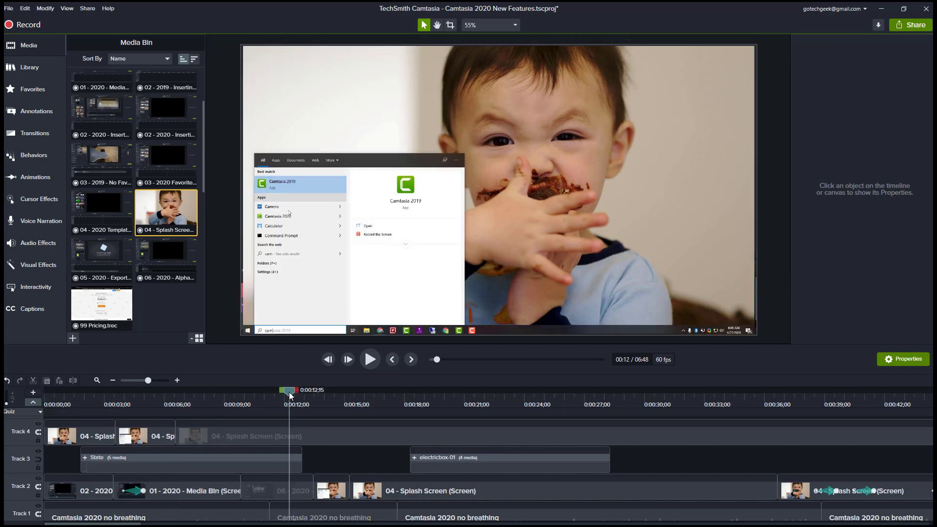
click(137, 441)
drag(174, 436, 677, 436)
key(ctrl+z)
click(535, 404)
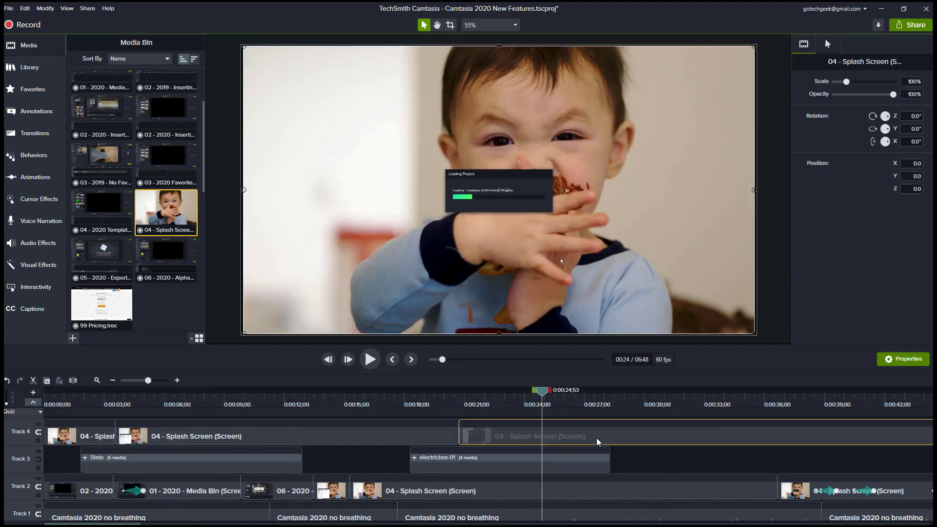
Remove the splash clip from Track 4 and return the playhead to the start
key(ctrl+z)
key(Home)
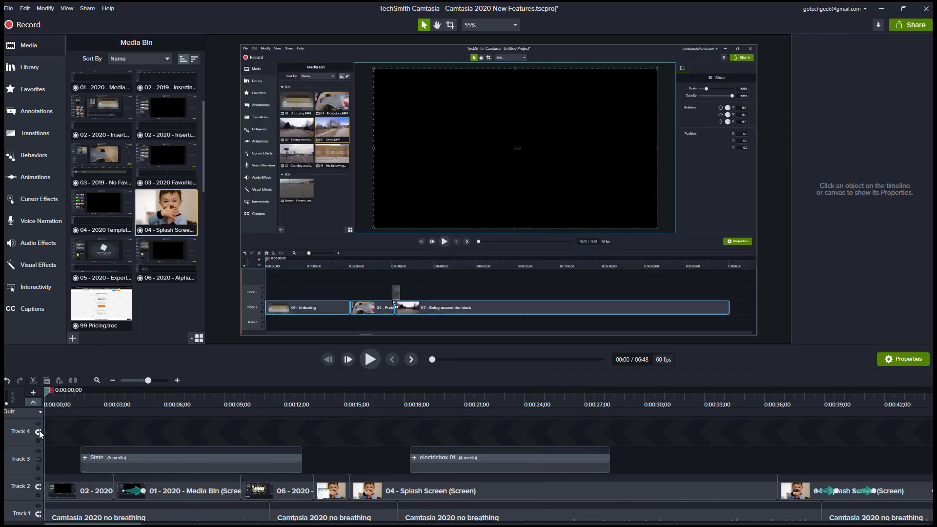
scroll(488, 464, right, 10)
scroll(488, 489, right, 10)
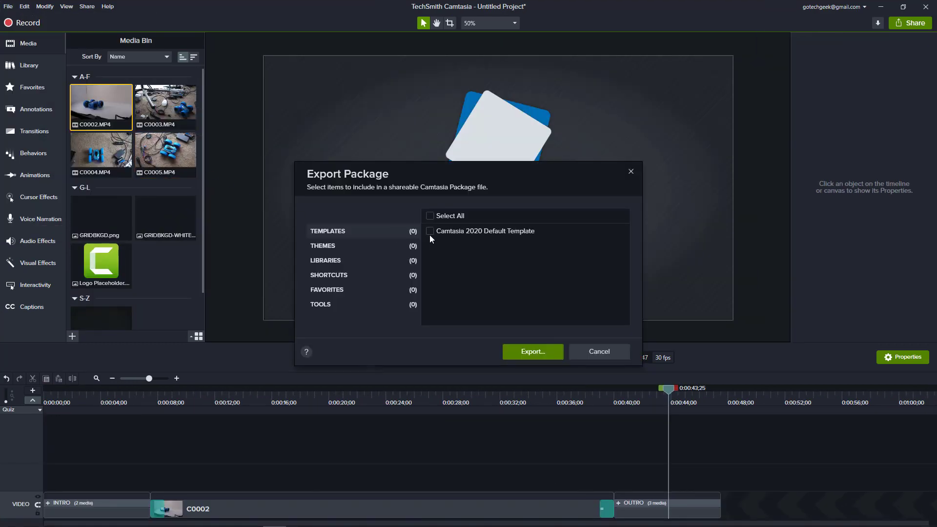
Include the Camtasia 2020 Default Template, Smooth Text theme and GoTechGeek library in the package
click(430, 231)
click(354, 248)
click(431, 243)
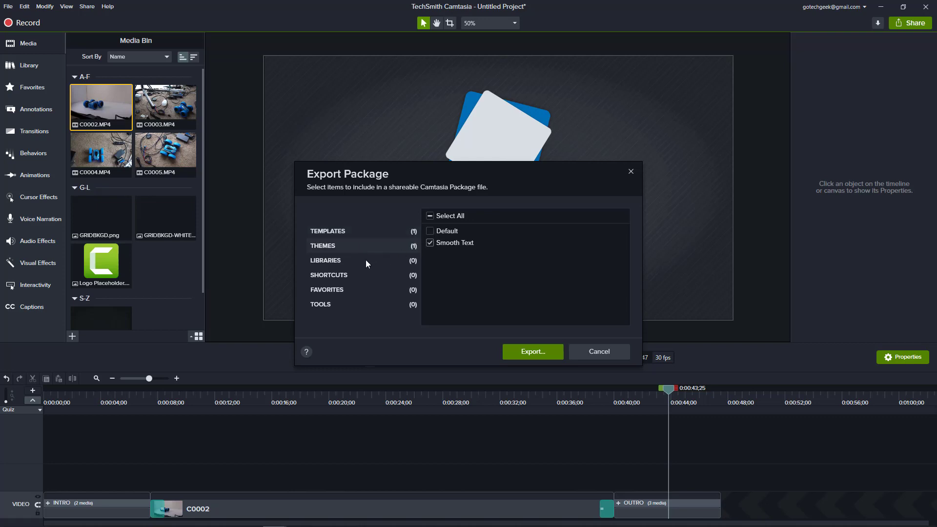
click(365, 260)
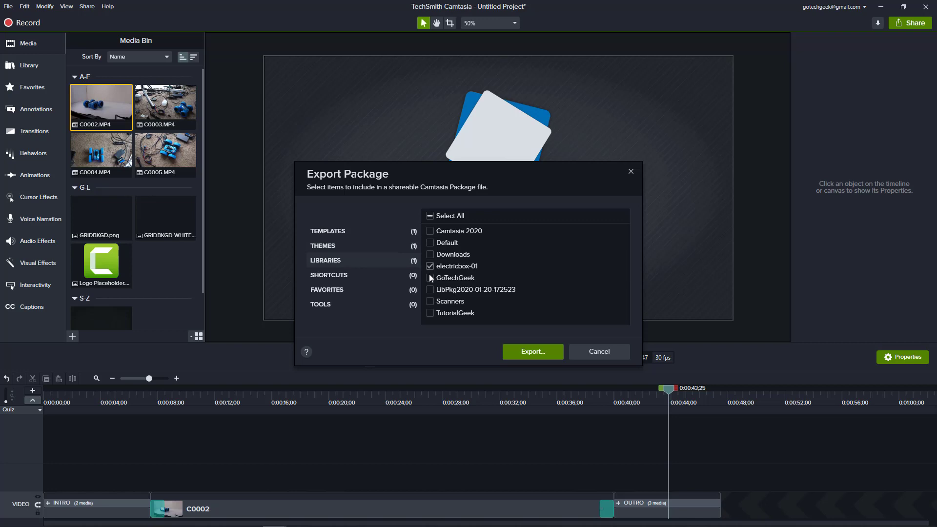
click(430, 279)
Add My Shortcuts and Custom Tool Presets, then export the package file
click(361, 276)
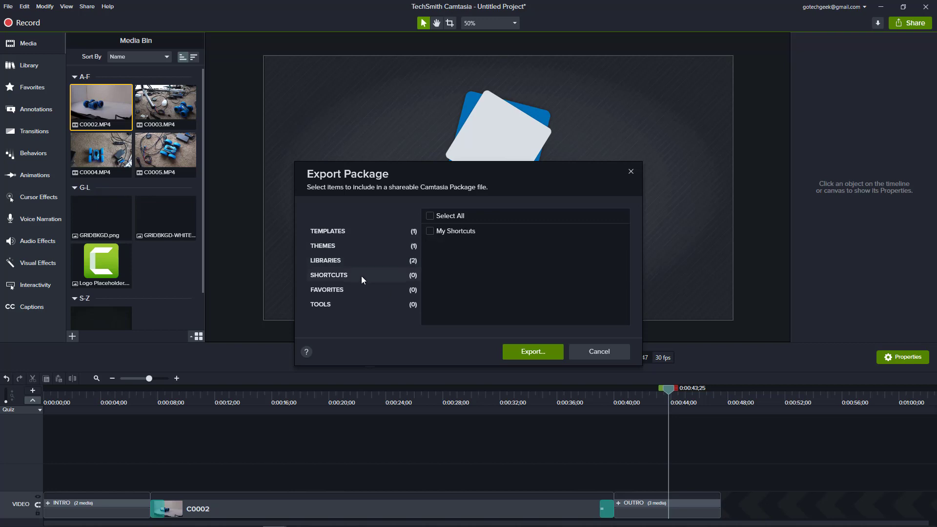
click(429, 232)
click(368, 290)
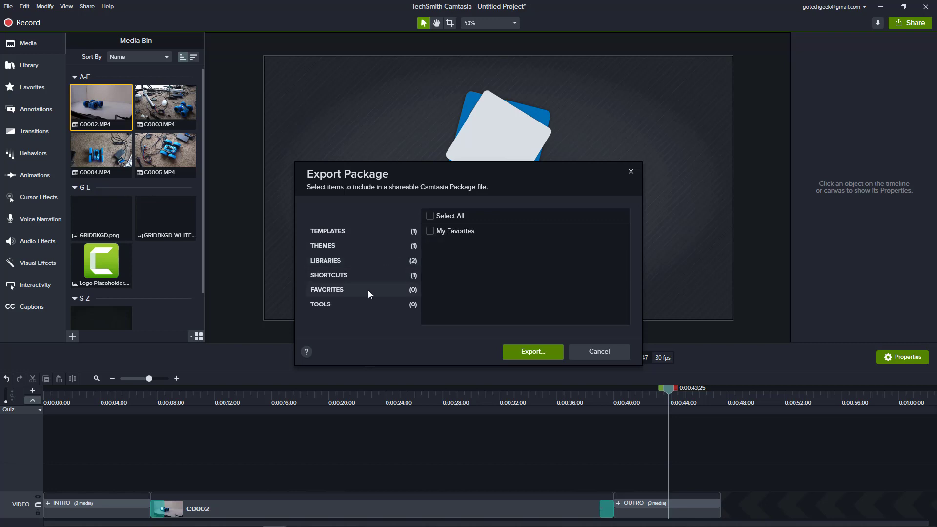
click(359, 305)
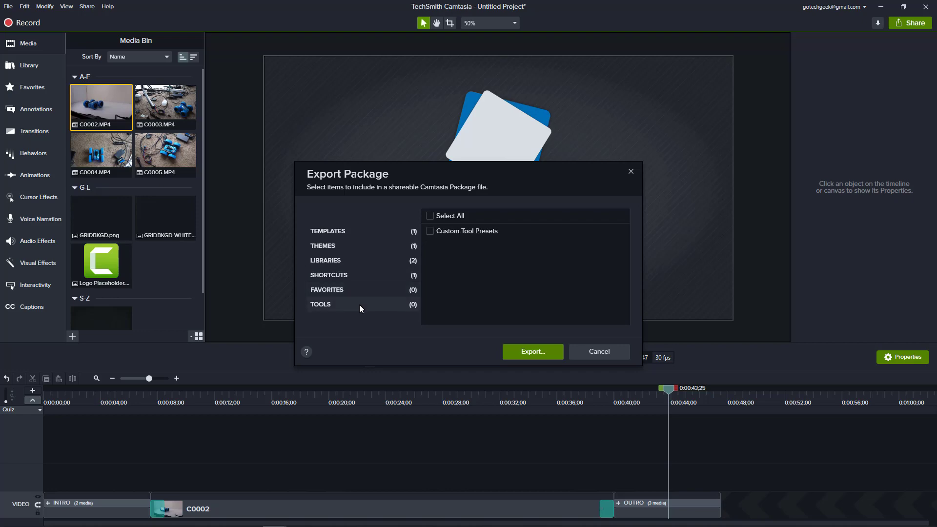
click(430, 231)
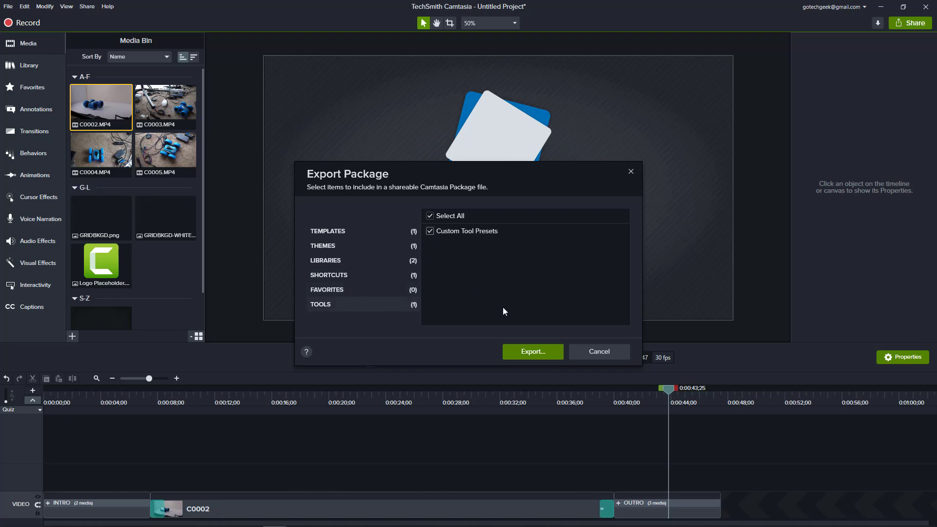
click(534, 353)
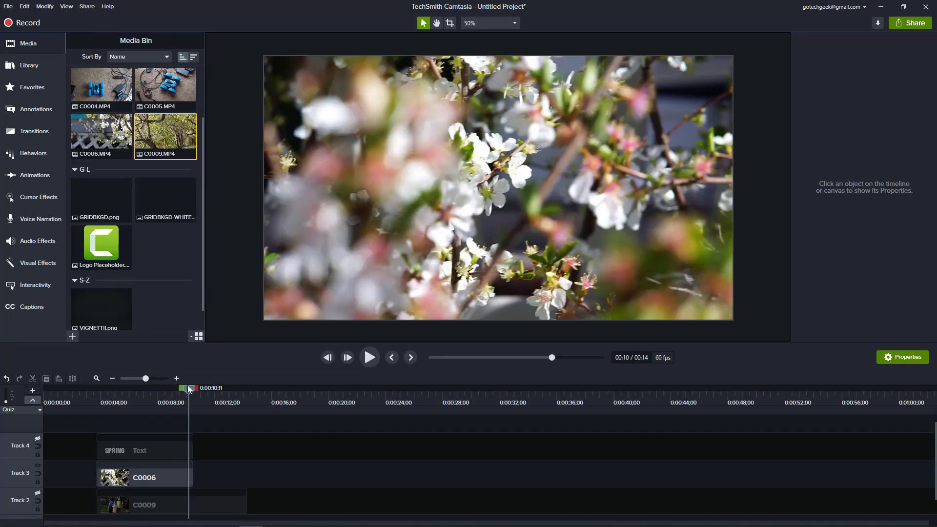
drag(188, 391, 95, 399)
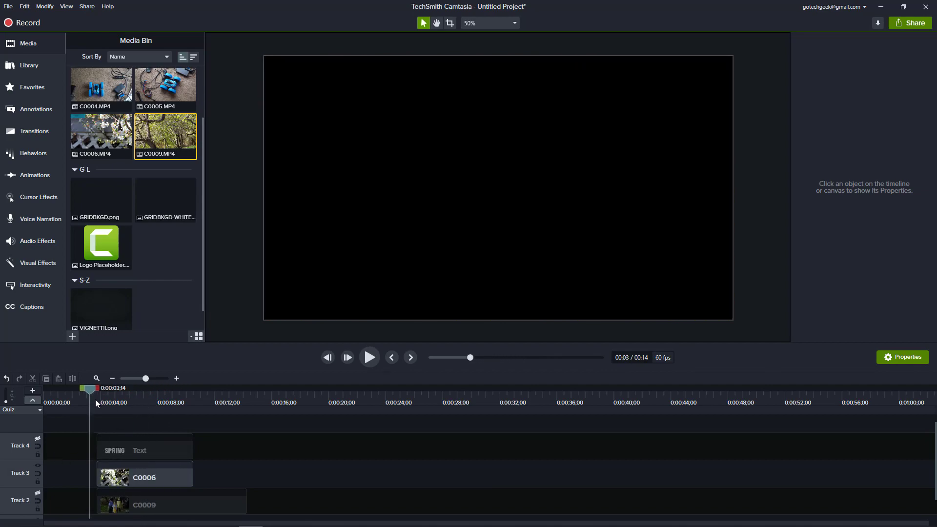
Unhide Track 4's SPRING title and set it as an Alpha track matte over the flower footage
key(space)
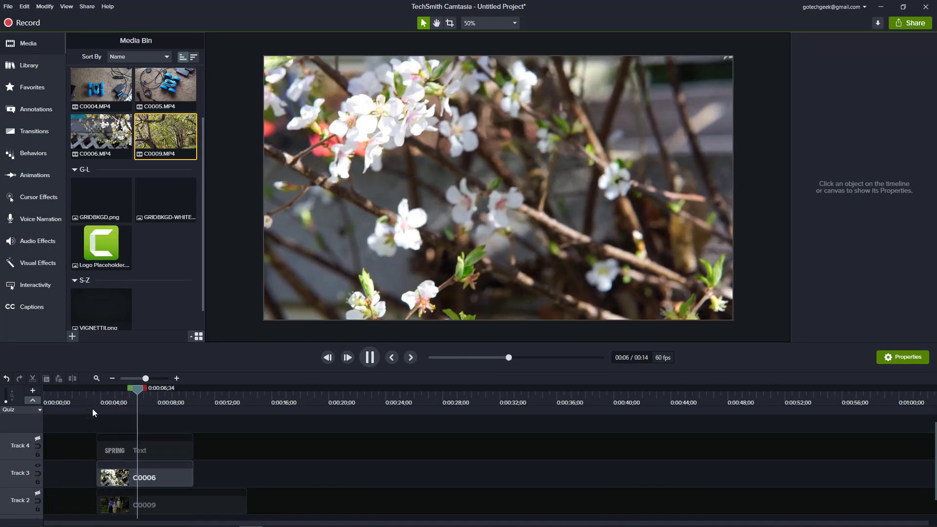
key(space)
click(38, 438)
drag(133, 388, 117, 417)
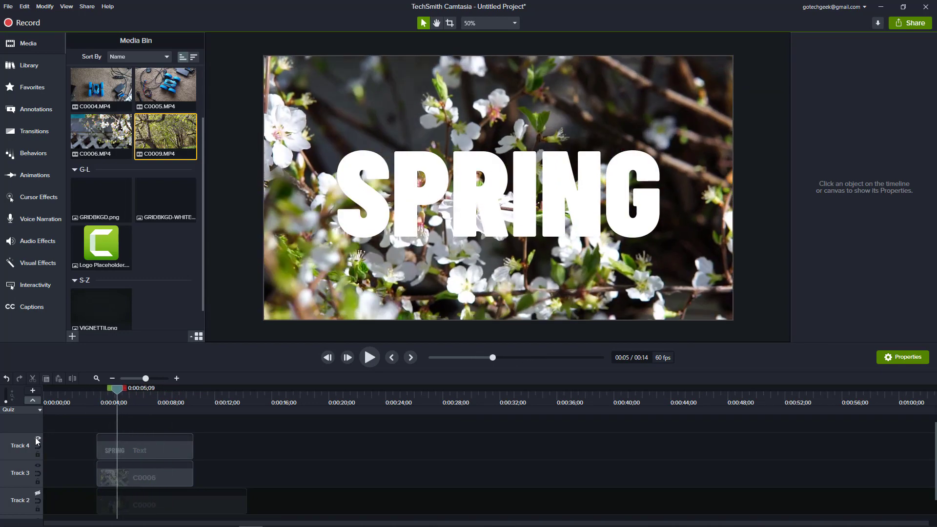
click(38, 447)
click(60, 376)
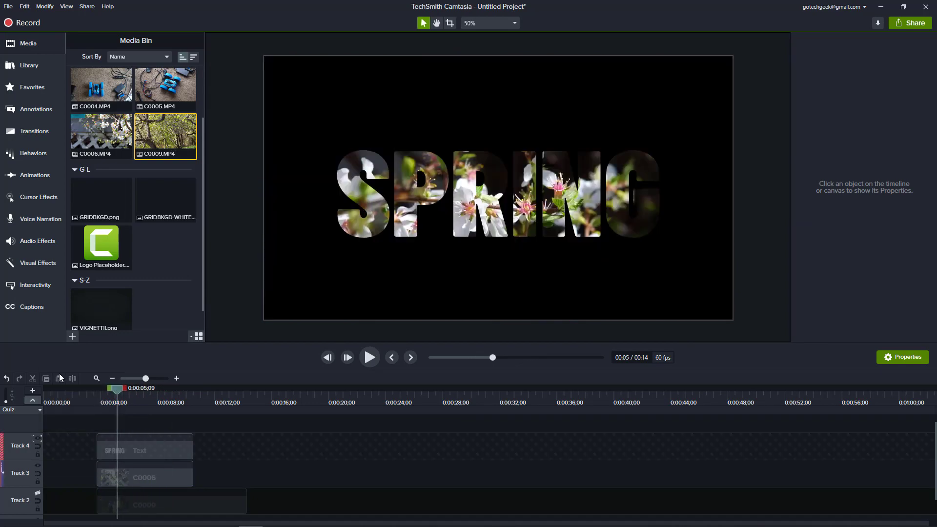